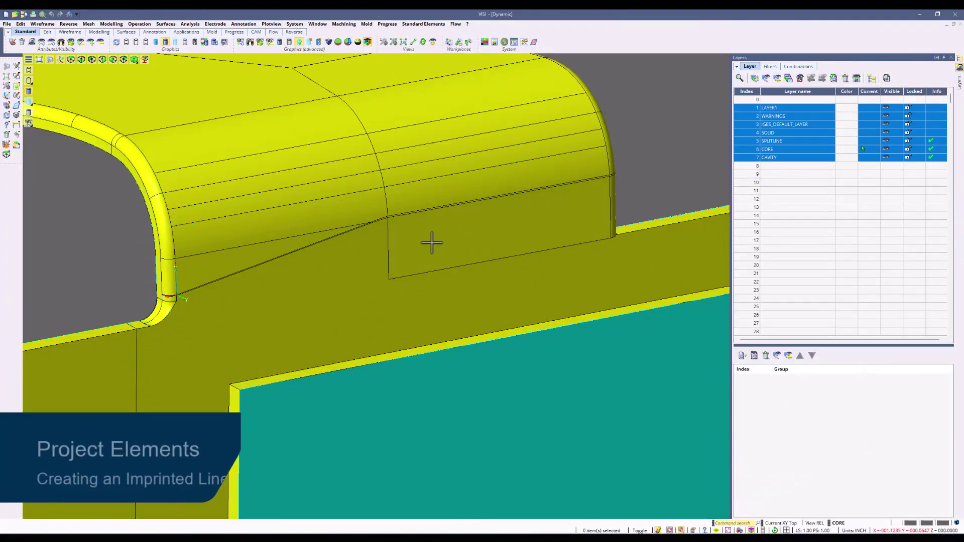
scroll(311, 269, up, 2)
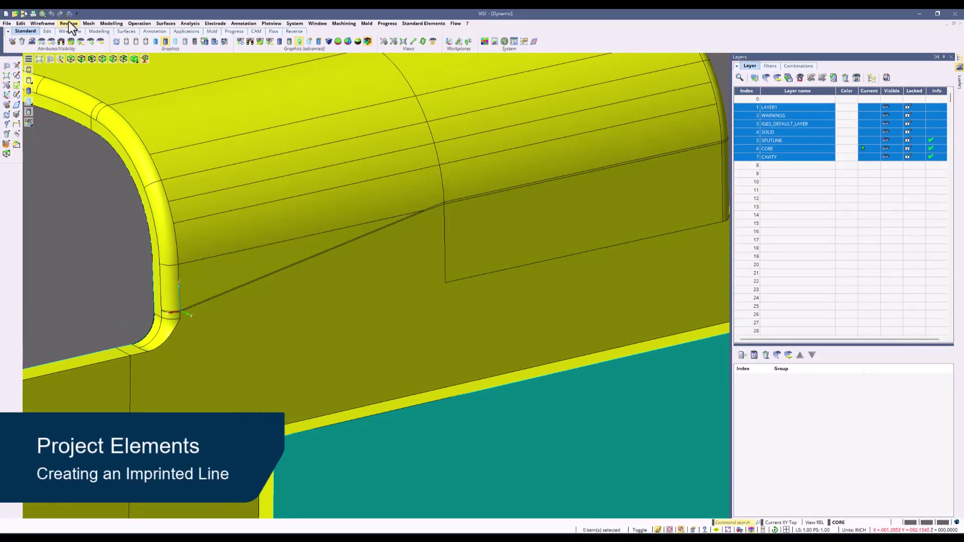
click(42, 24)
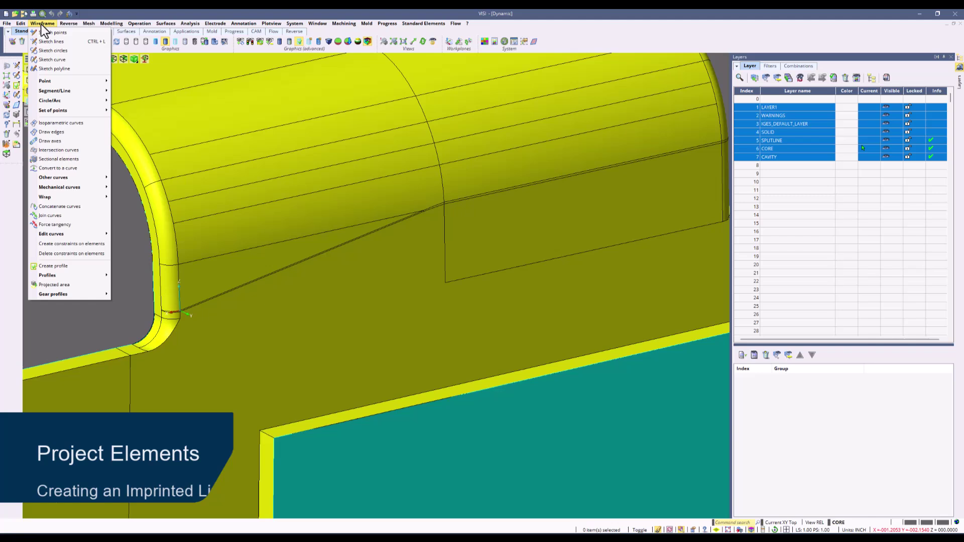
mouse_move(70, 22)
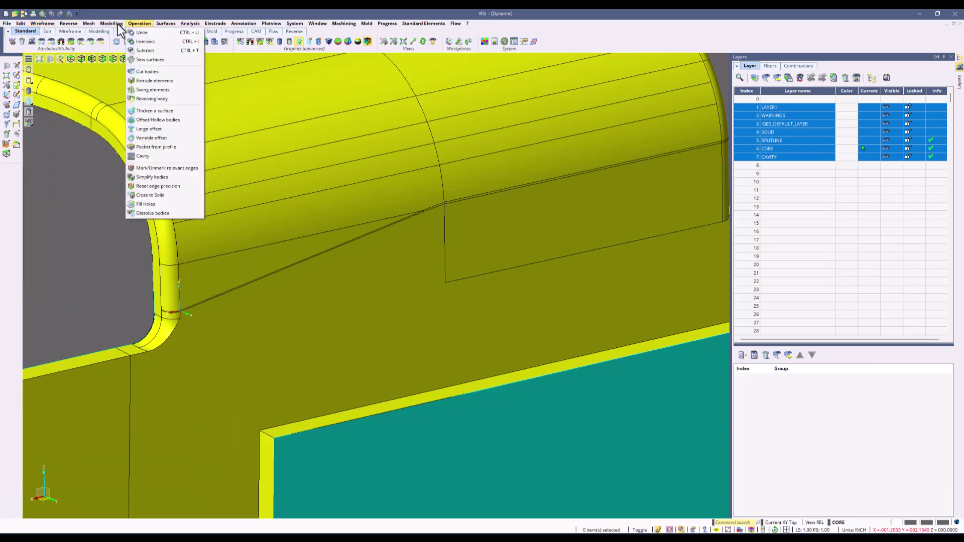
mouse_move(111, 23)
click(120, 210)
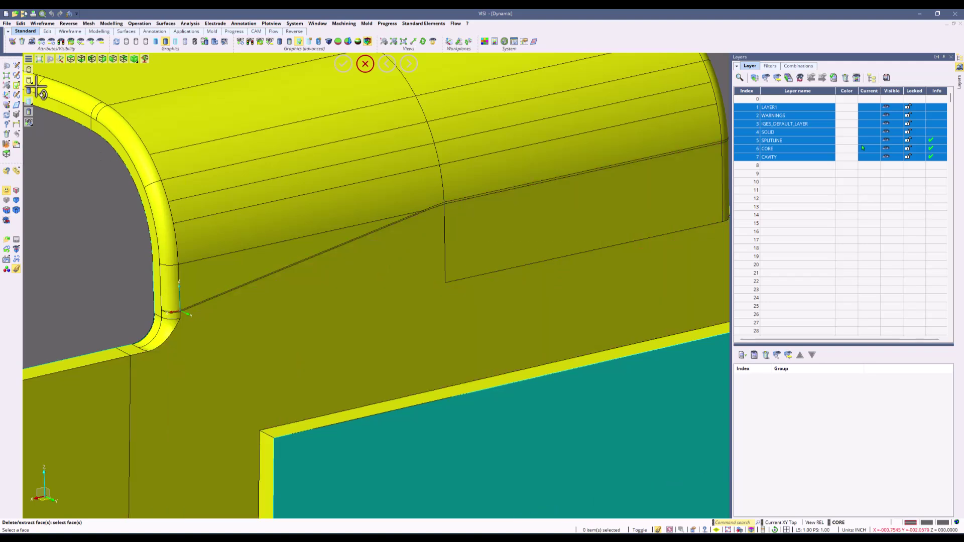
Sketch a line from the lower end of the rounded corner to the lower corner of the adjoining rectangular side face
click(46, 21)
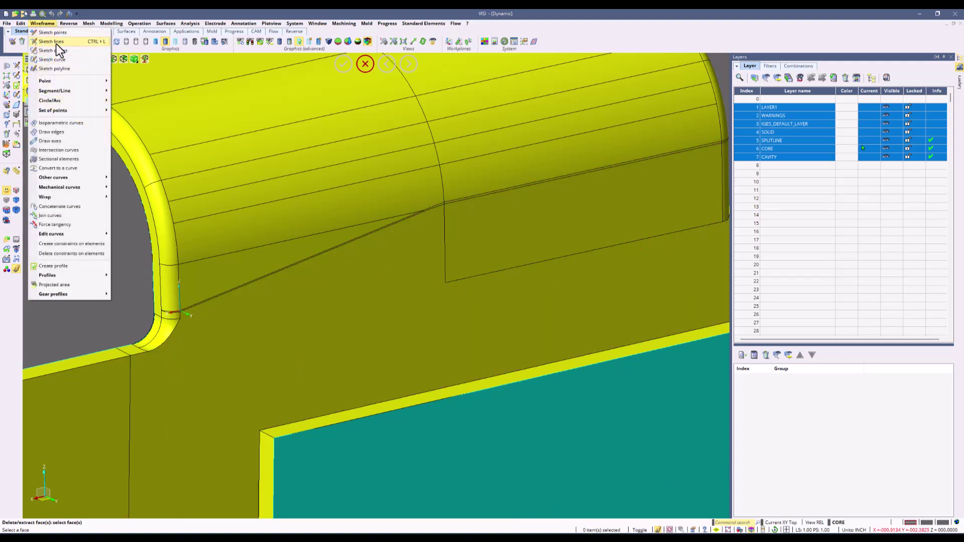
click(56, 44)
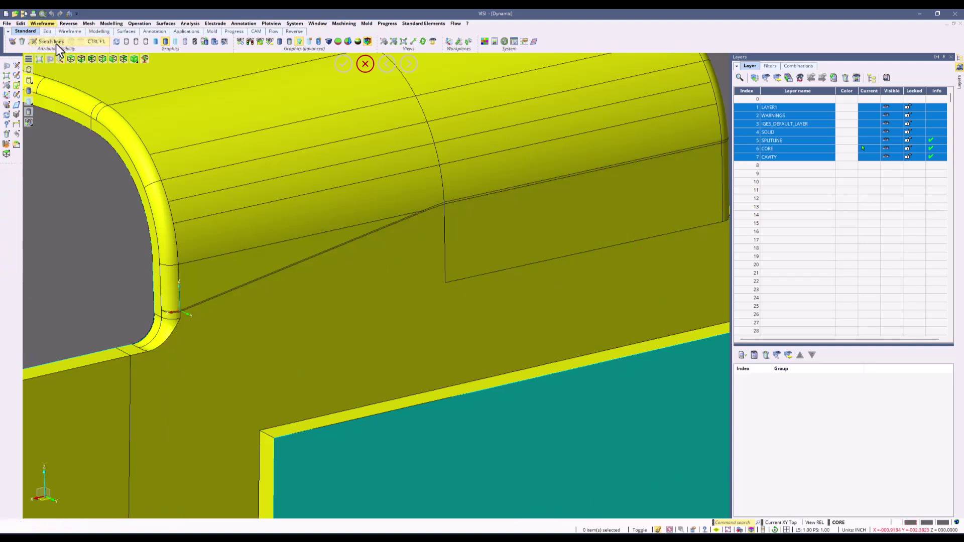
click(150, 352)
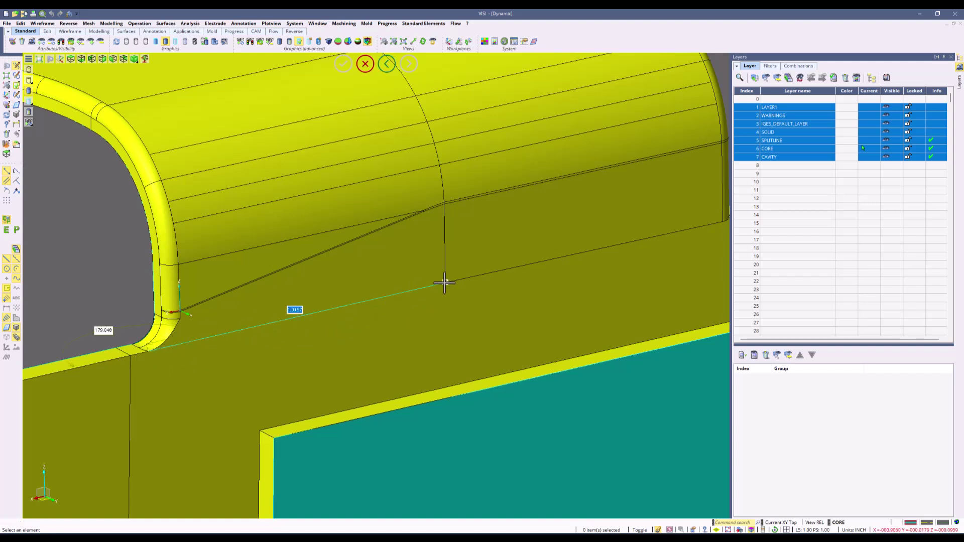
Imprint the sketched line onto the large side face with Project elements, using the Imprint option normal to the body
click(19, 24)
click(49, 220)
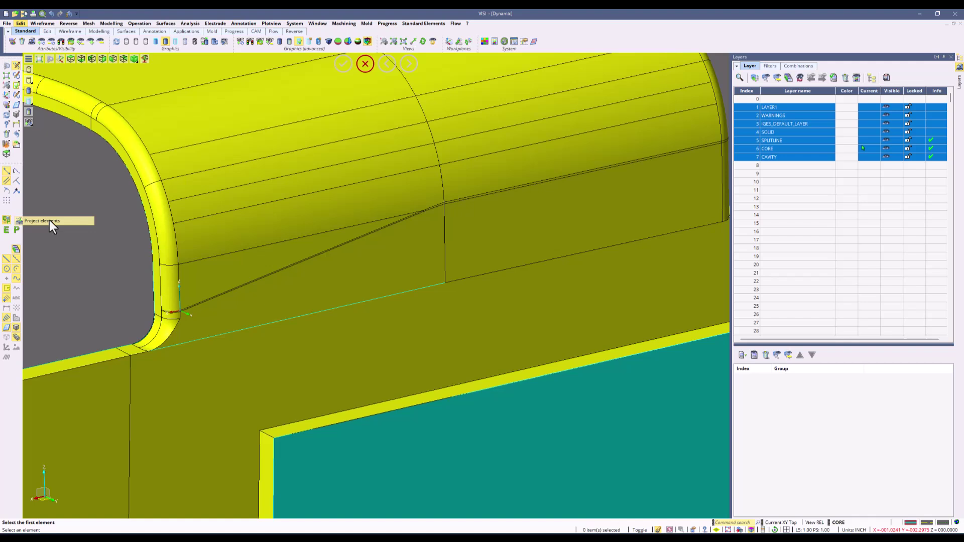
click(319, 313)
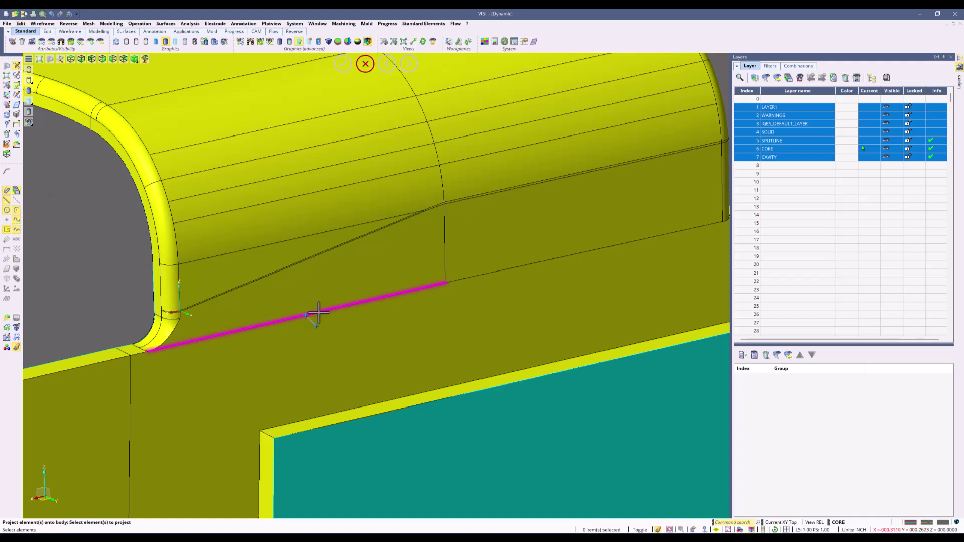
right_click(378, 259)
click(373, 259)
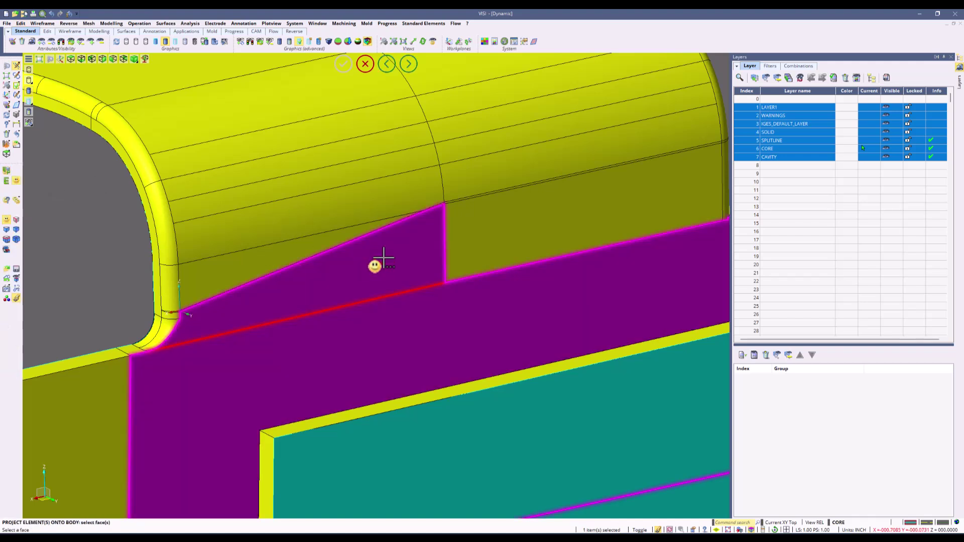
right_click(453, 229)
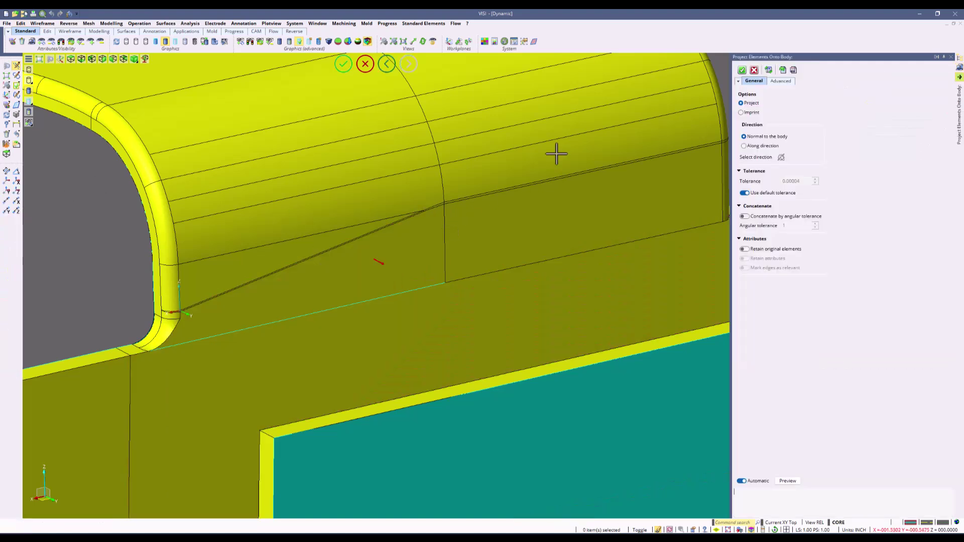
click(741, 112)
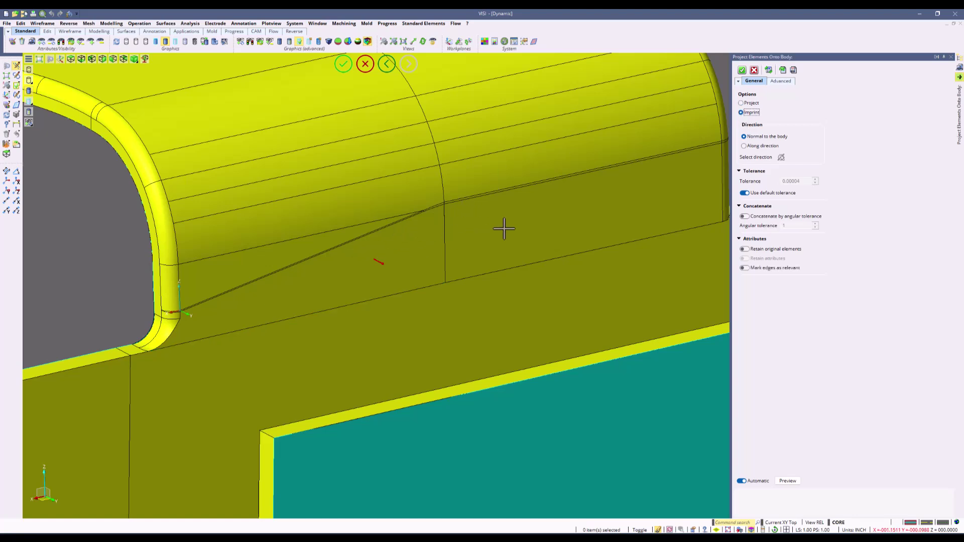
click(741, 70)
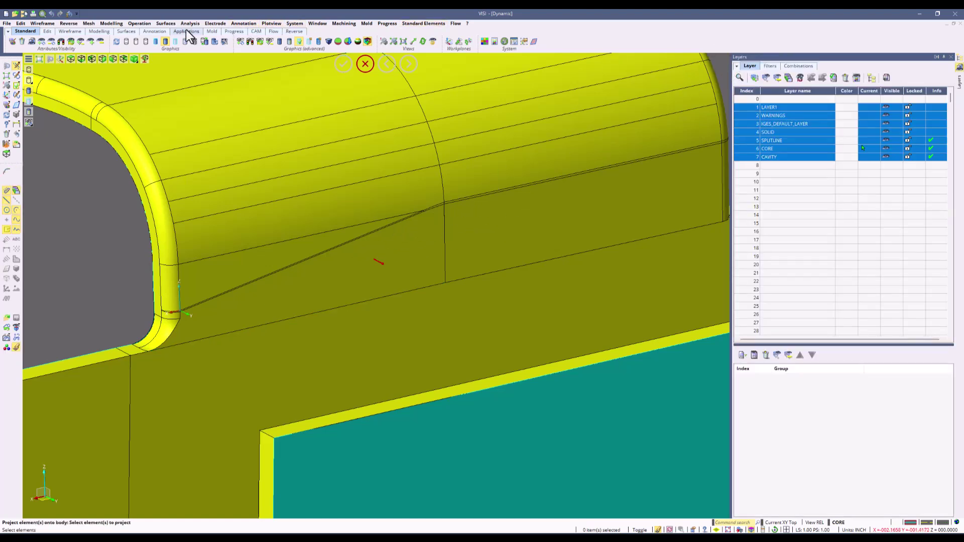
Delete the two triangular faces and the sliver faces between them above the imprinted line, using the Delete operation without healing
click(113, 24)
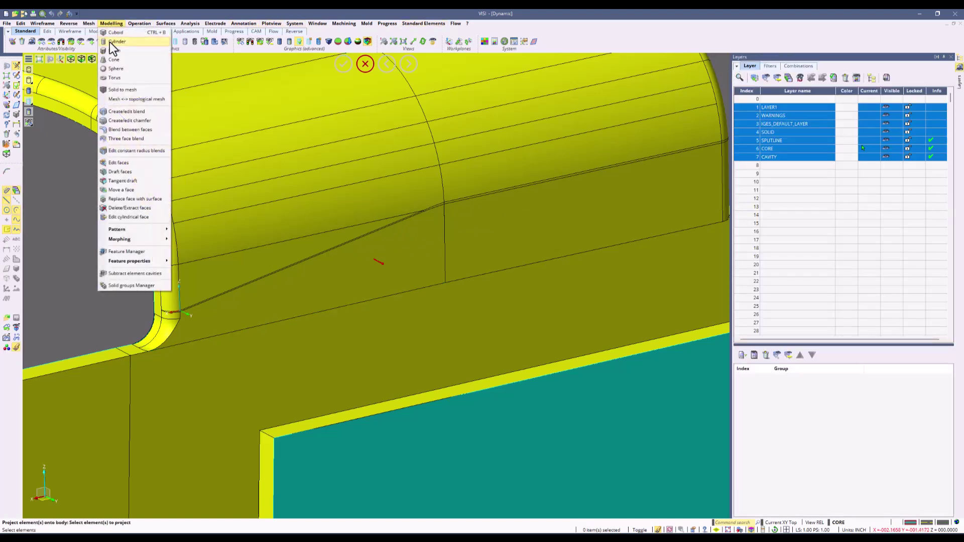
click(119, 209)
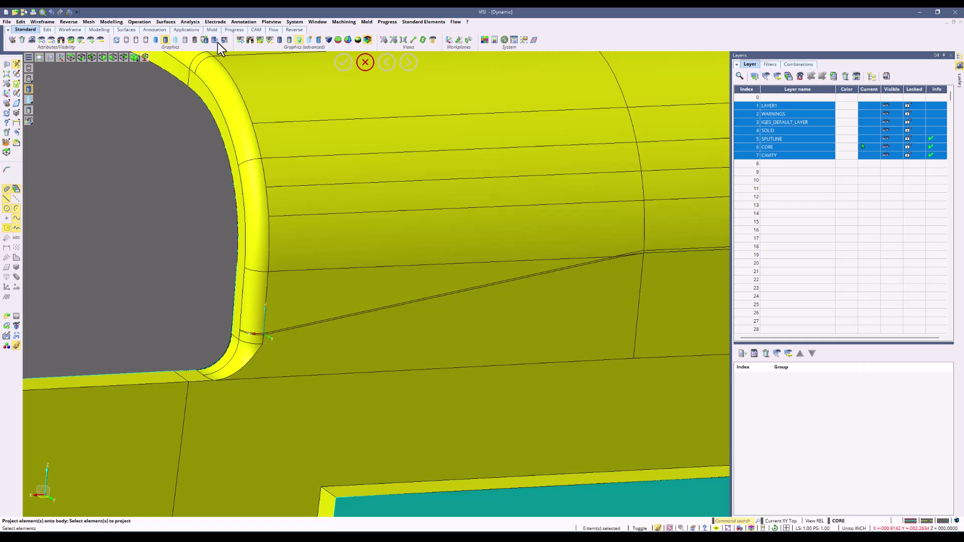
click(105, 23)
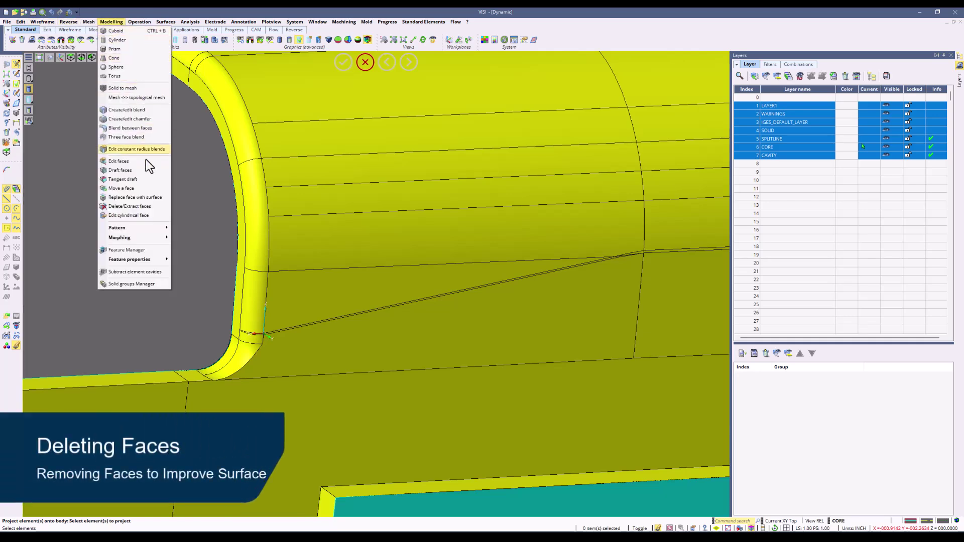
click(137, 204)
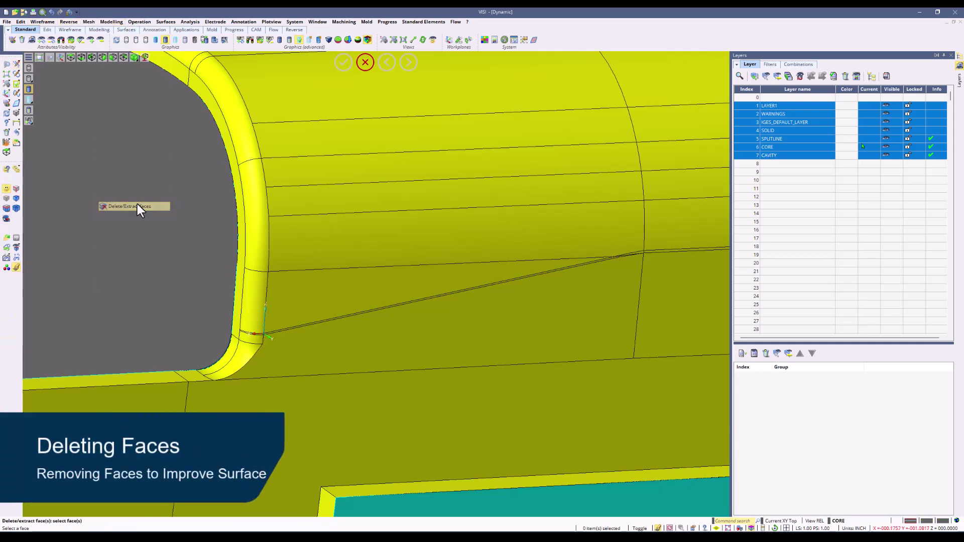
click(299, 310)
click(300, 332)
scroll(334, 329, up, 6)
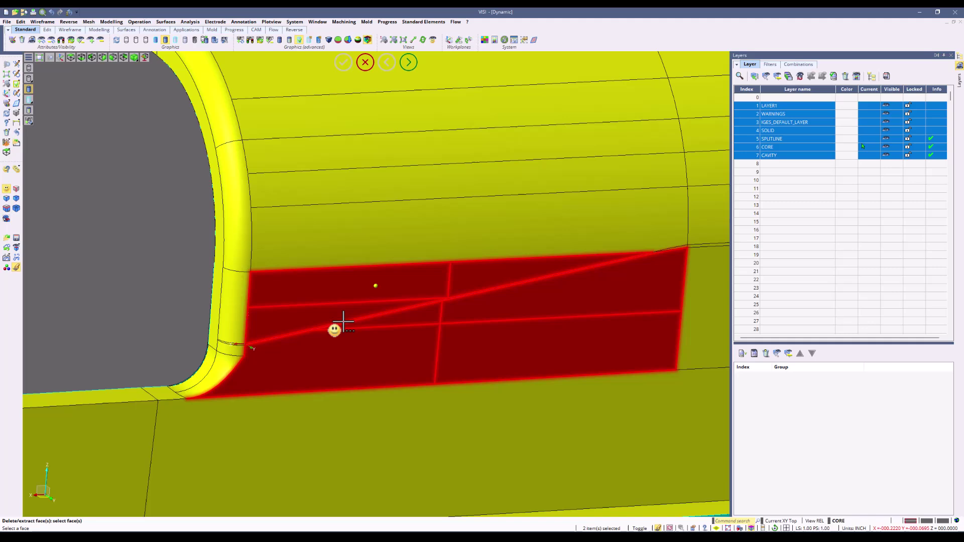
click(337, 398)
scroll(334, 401, down, 5)
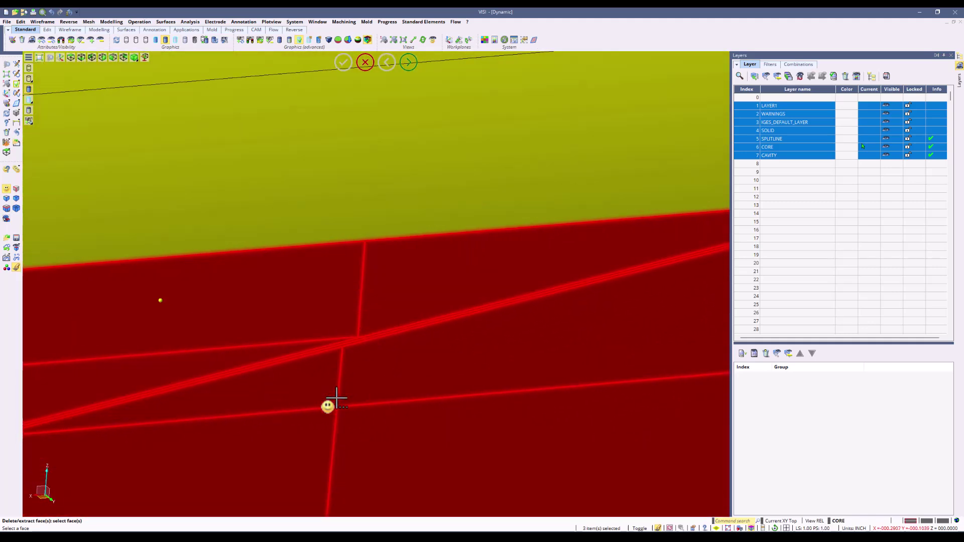
scroll(373, 332, up, 2)
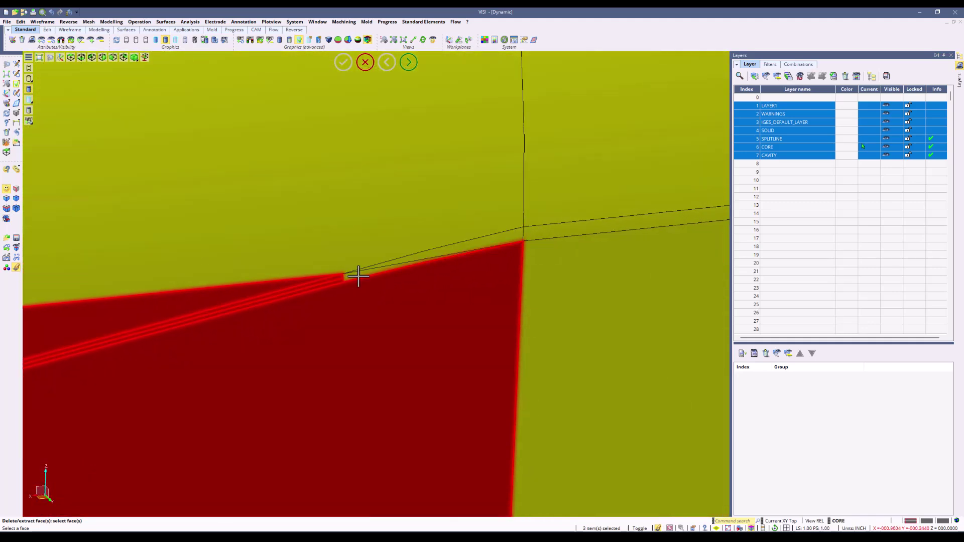
click(358, 276)
right_click(412, 304)
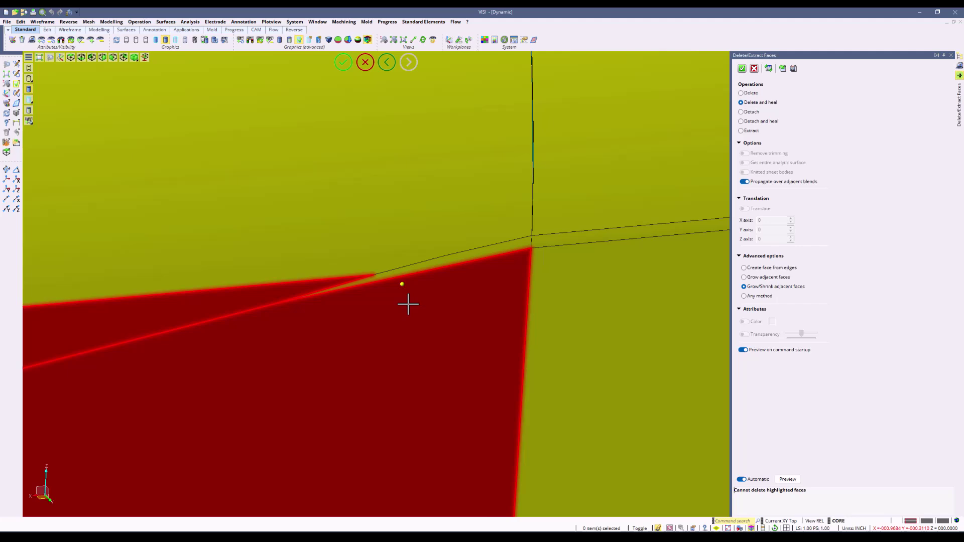
click(746, 93)
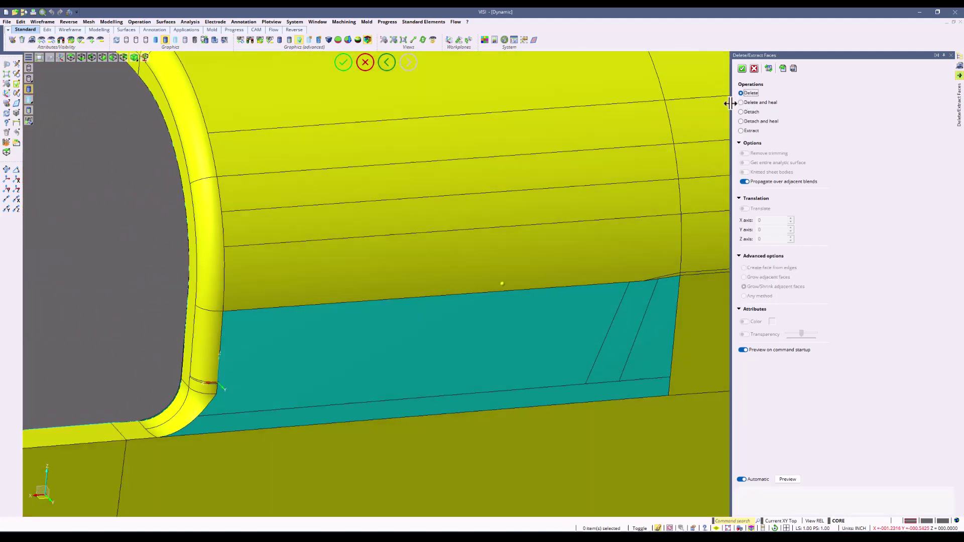
scroll(713, 136, up, 5)
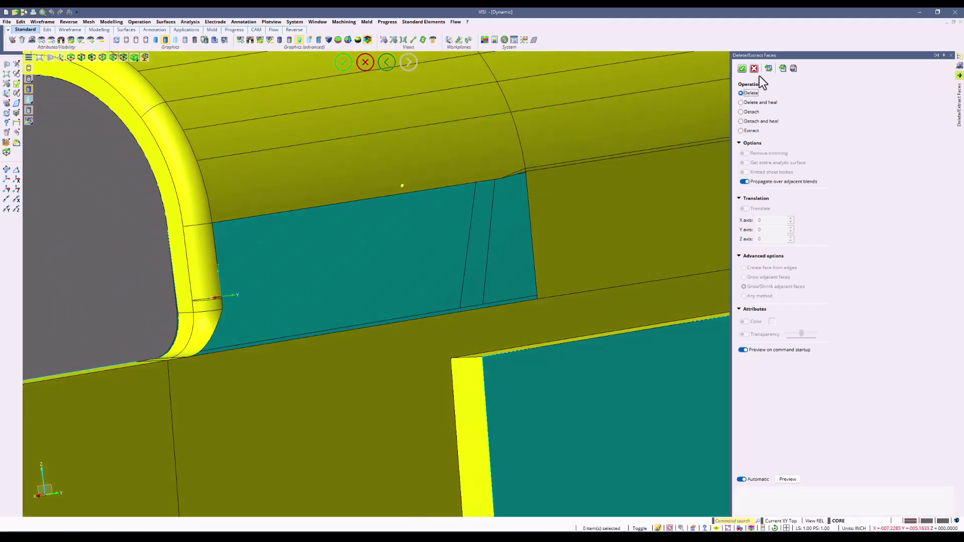
click(742, 68)
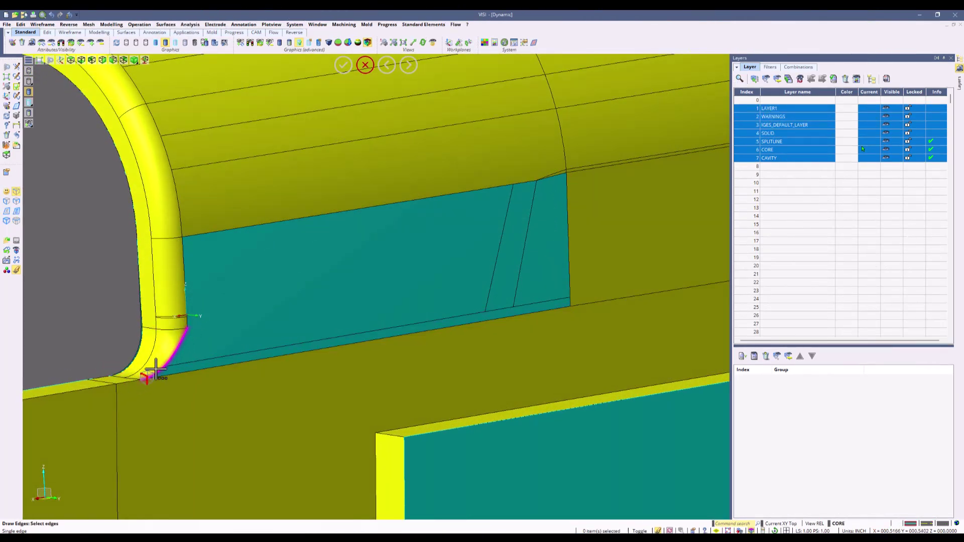
Create a trimmed Blend with curve between the opening's straight lower edge and vertical edge at the rounded corner
scroll(188, 346, up, 5)
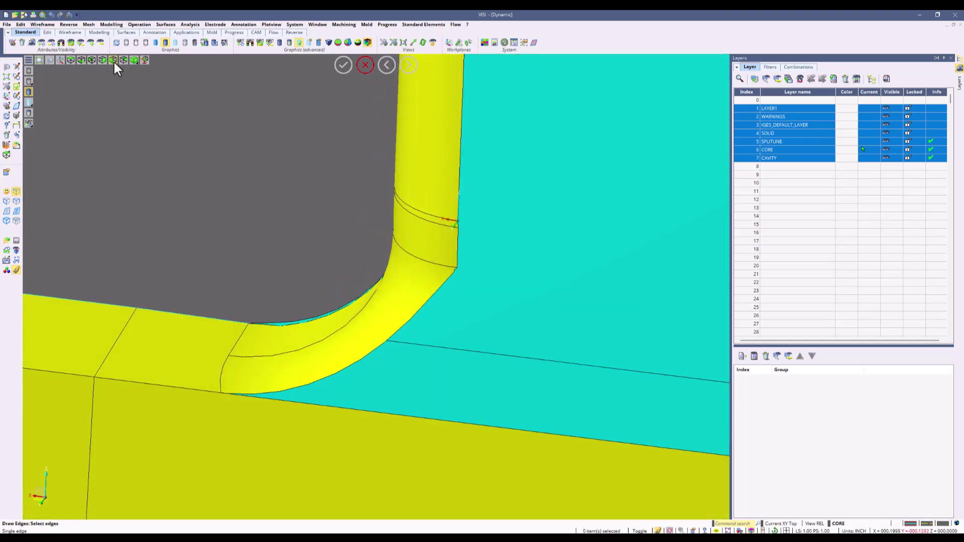
click(43, 25)
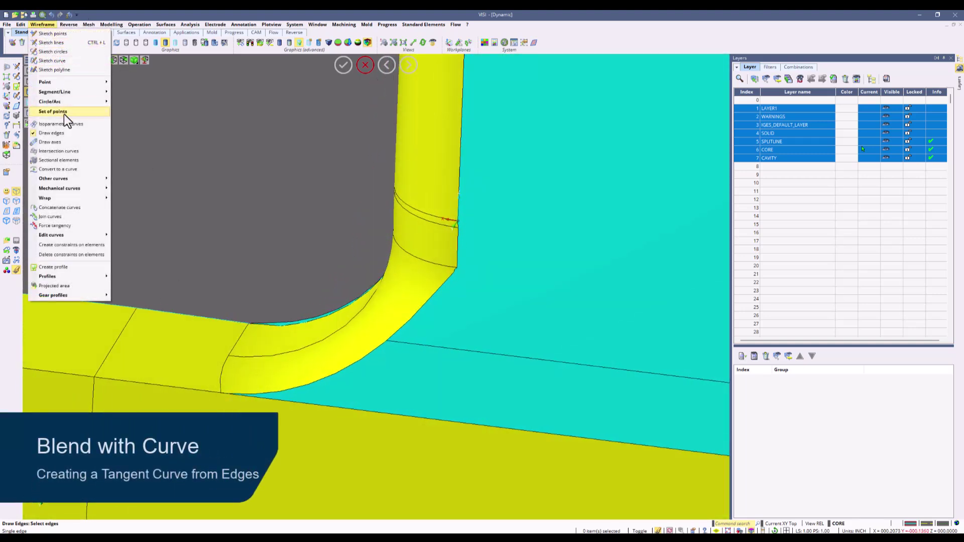
mouse_move(101, 182)
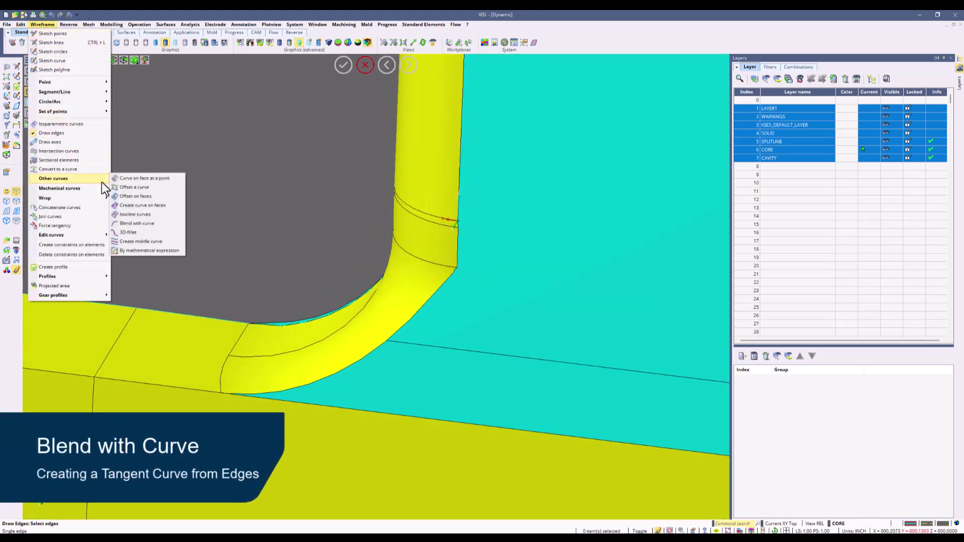
click(160, 224)
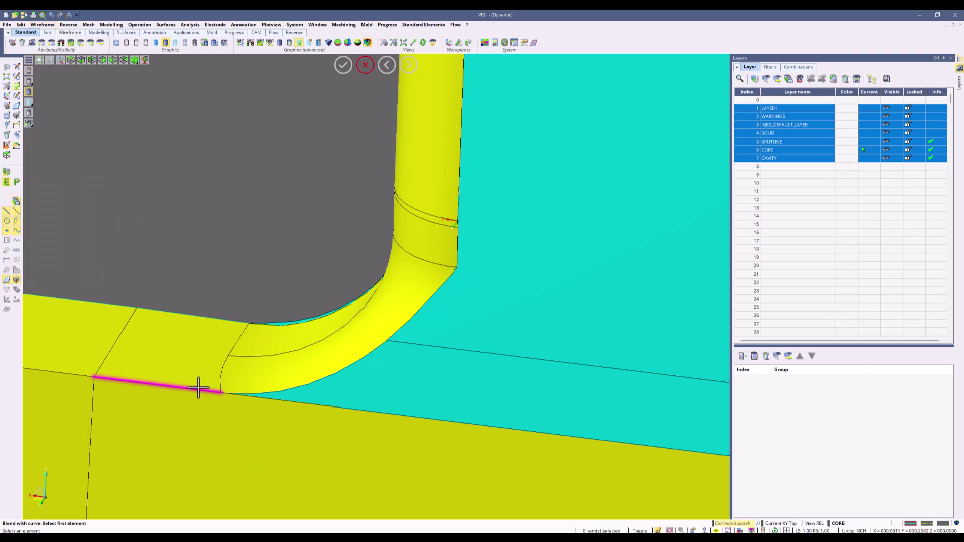
click(457, 261)
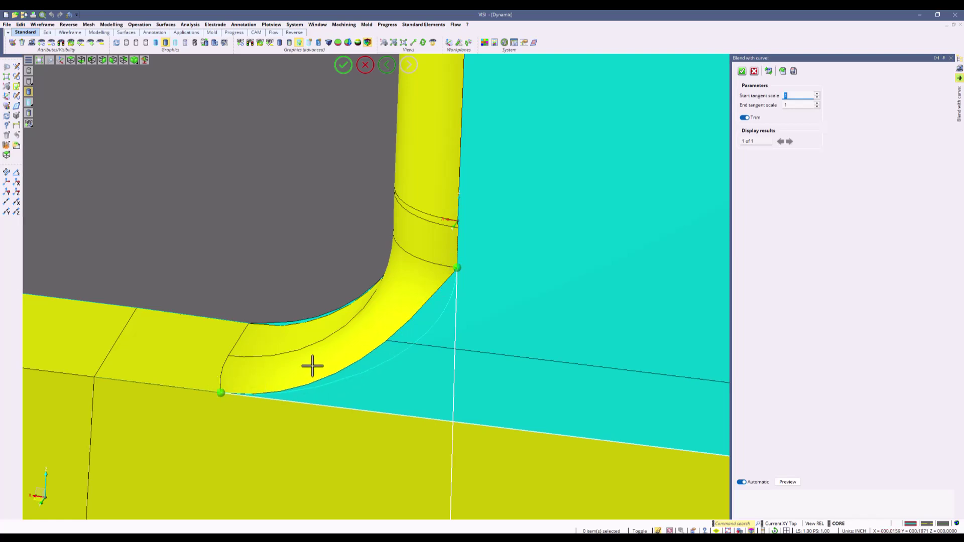
click(743, 71)
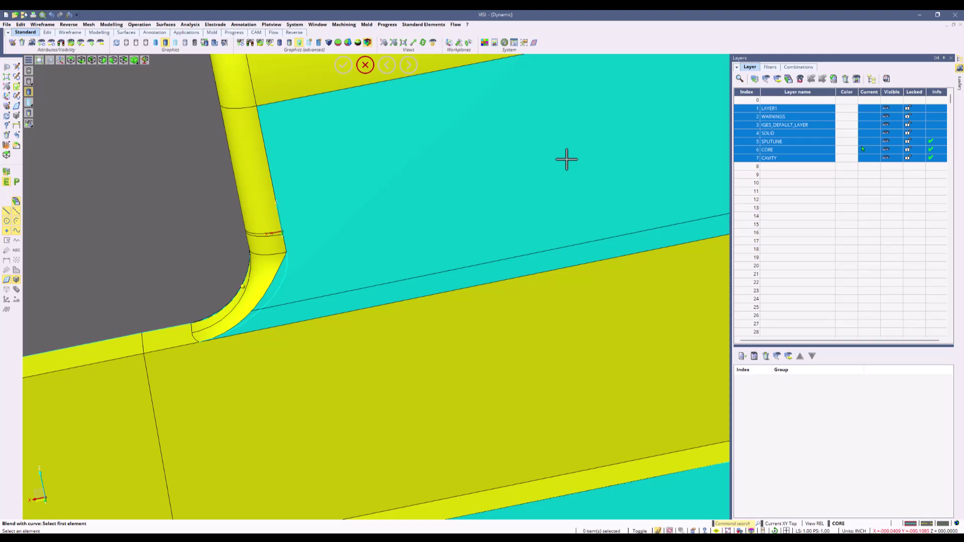
Draw the edges around the open area left by the deleted faces, using the Boundary selection
middle_drag(567, 159, 353, 101)
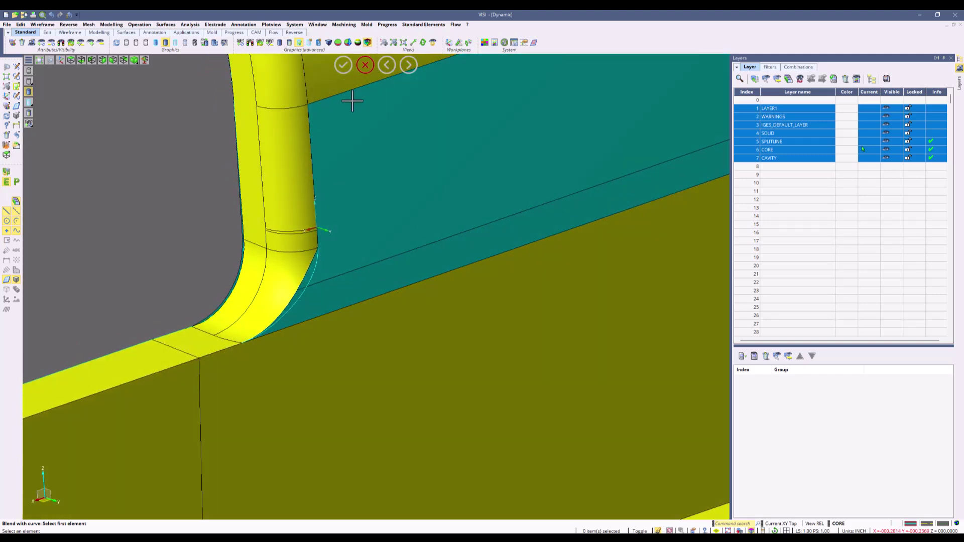
click(46, 27)
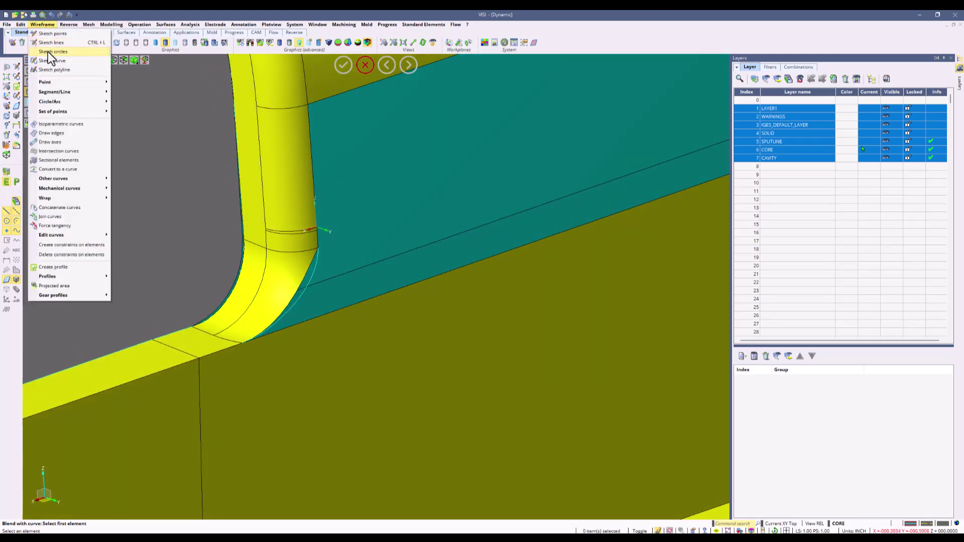
click(56, 136)
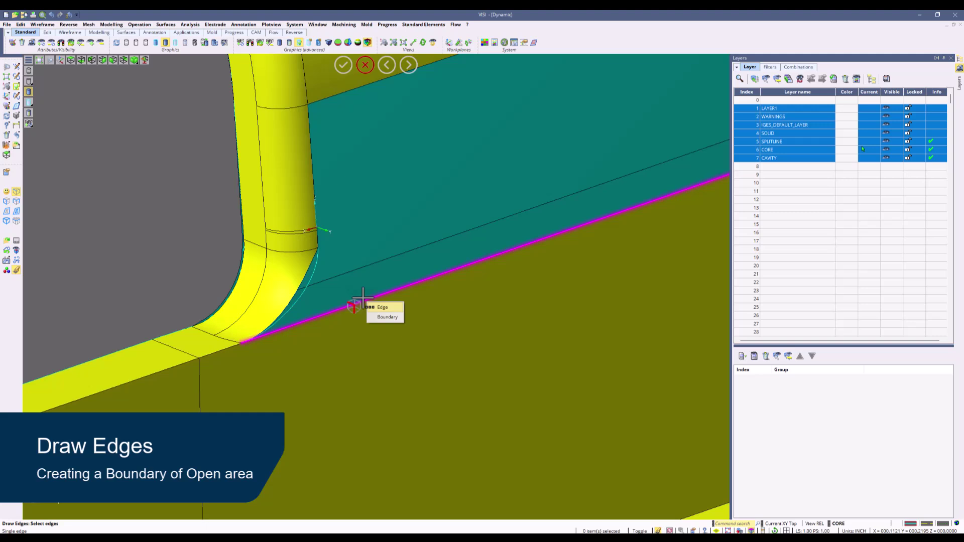
click(387, 317)
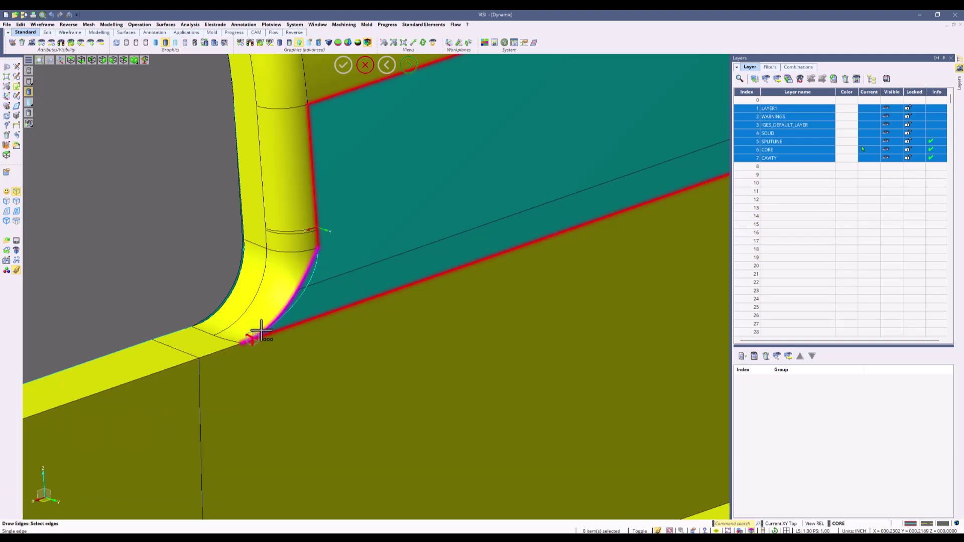
right_click(308, 241)
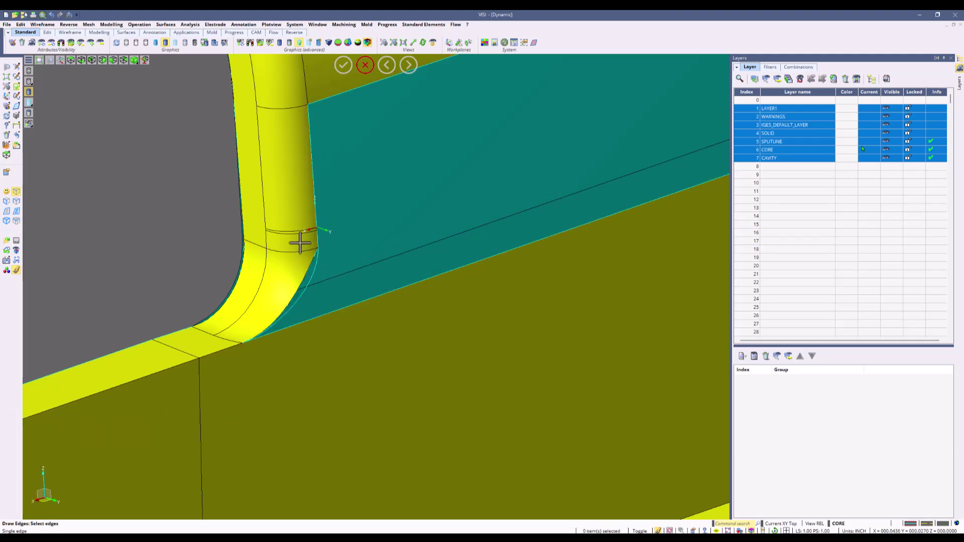
Preview an Auto Constrained Surface over the open area from the drawn boundary curves, using the automatic N sided patch solution
click(8, 134)
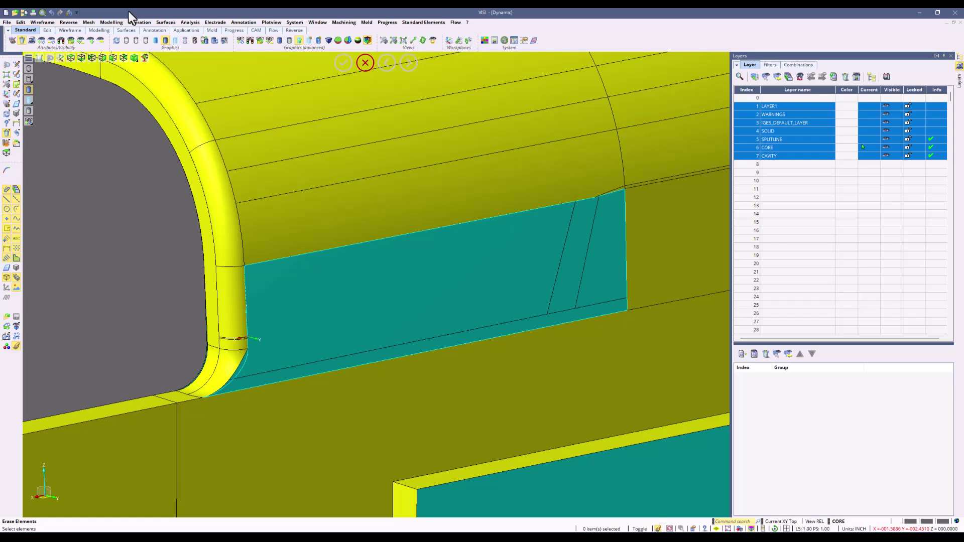
click(158, 22)
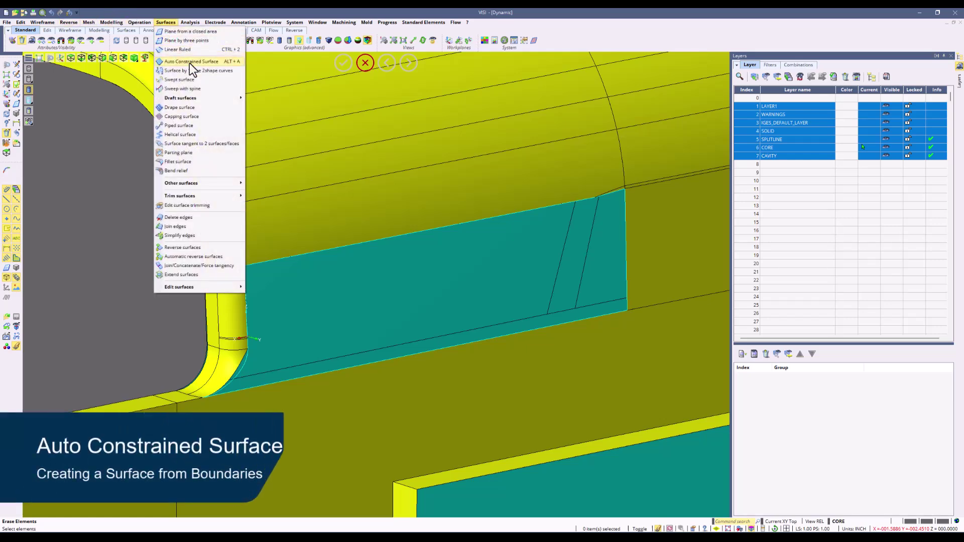
click(188, 62)
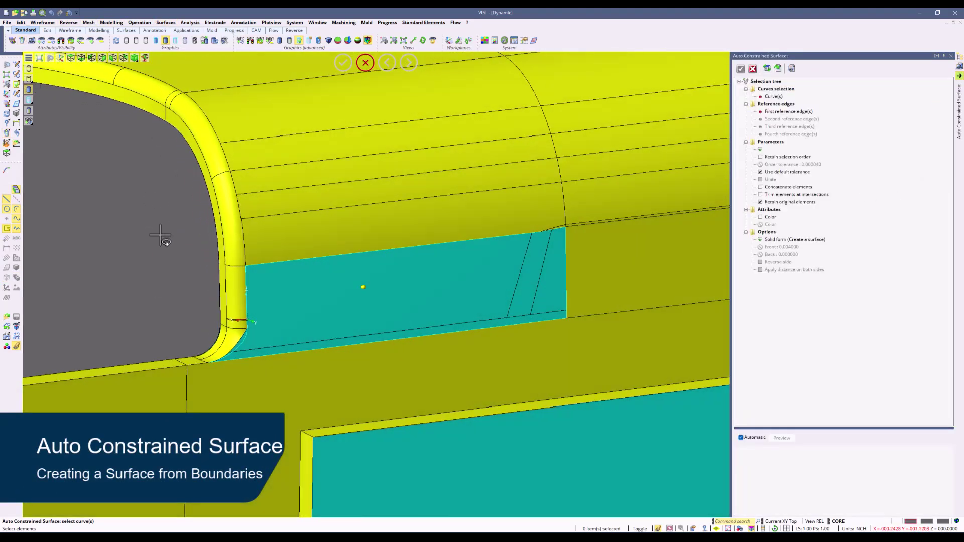
drag(163, 215, 628, 419)
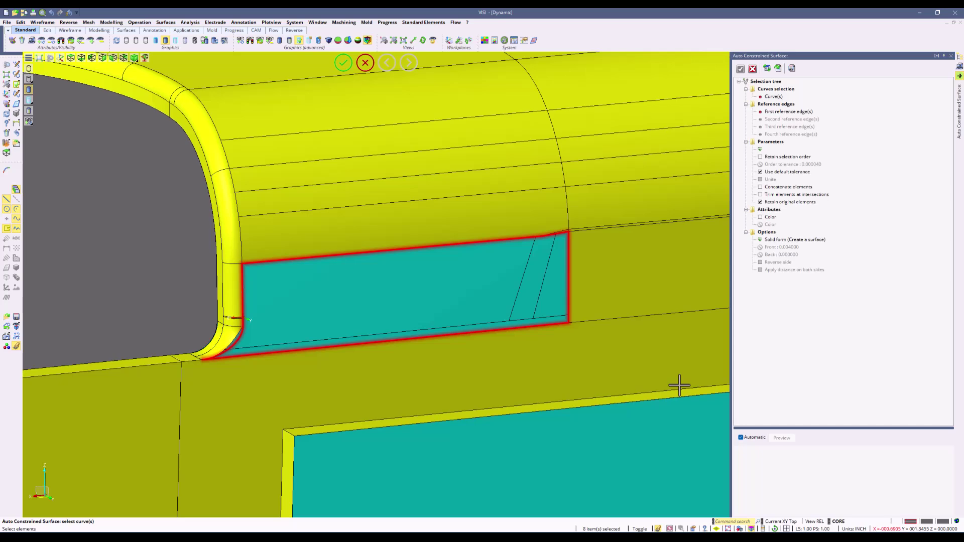
right_click(677, 334)
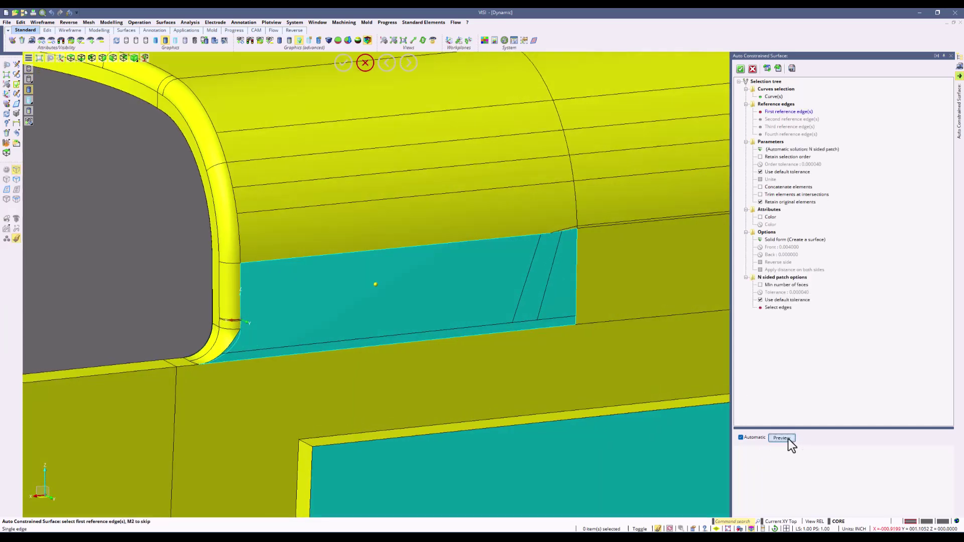
click(787, 438)
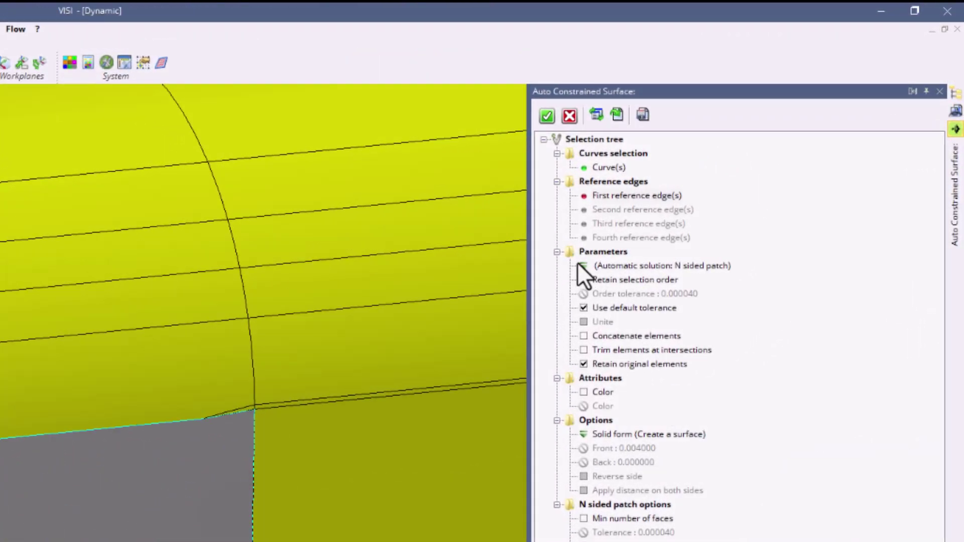
click(749, 156)
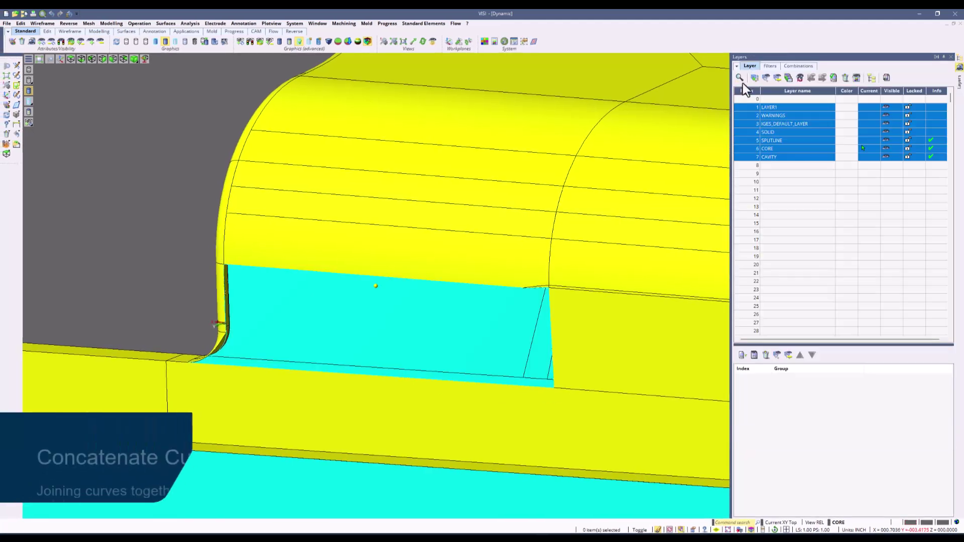
Concatenate the vertical edge curves beside the opening with the blend curve at the rounded corner
scroll(703, 133, up, 4)
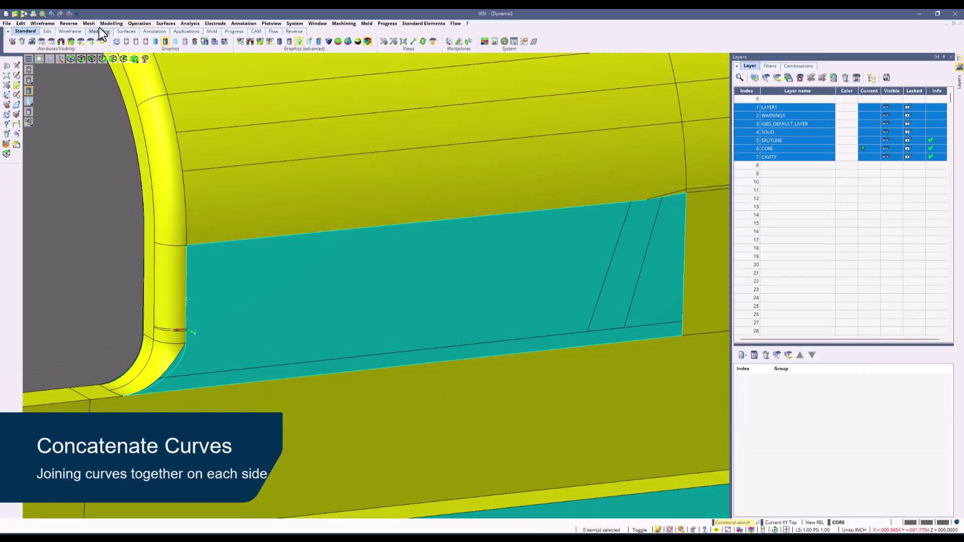
click(48, 23)
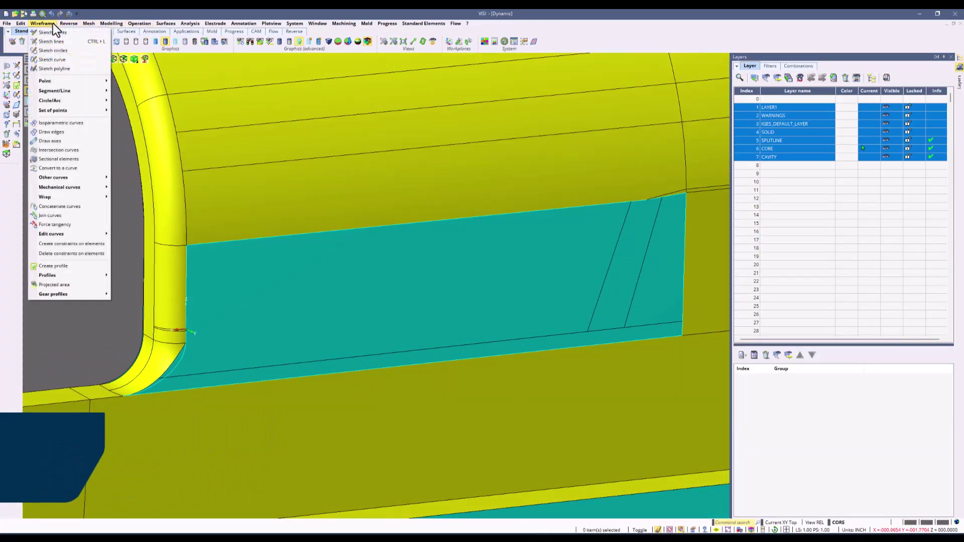
click(73, 208)
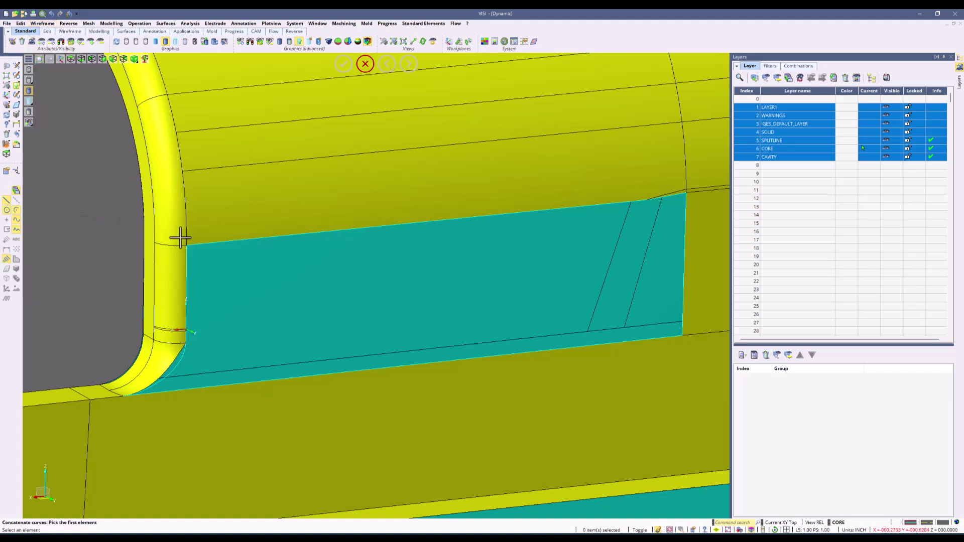
click(187, 263)
click(144, 390)
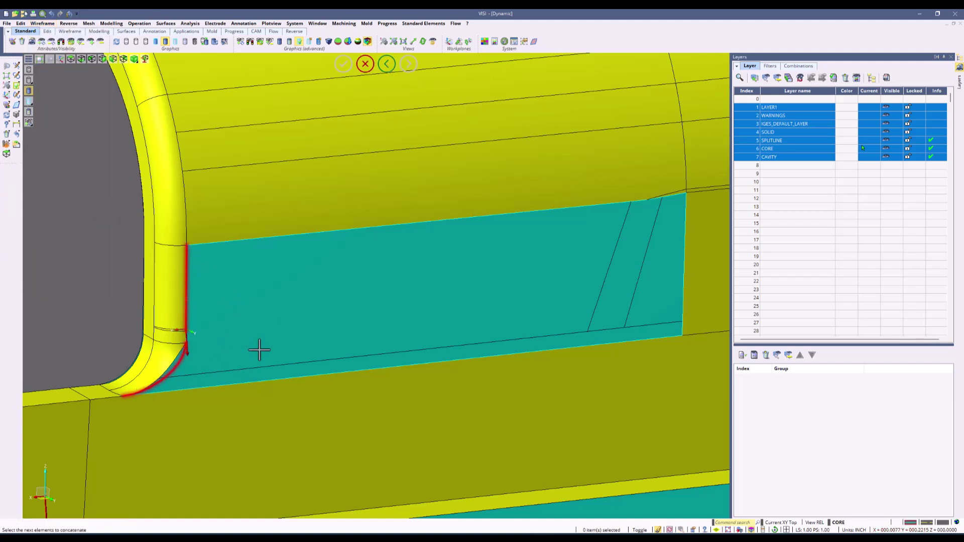
scroll(193, 332, up, 2)
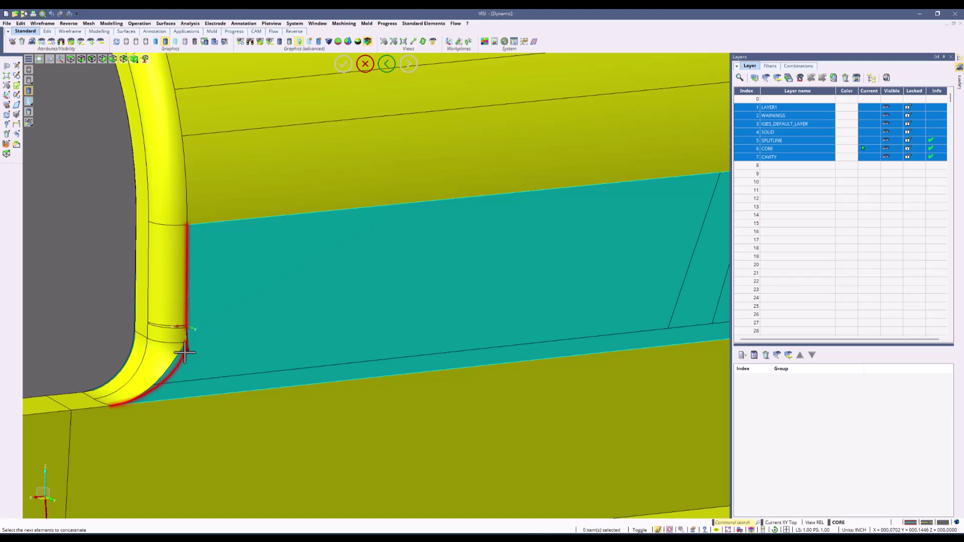
click(186, 327)
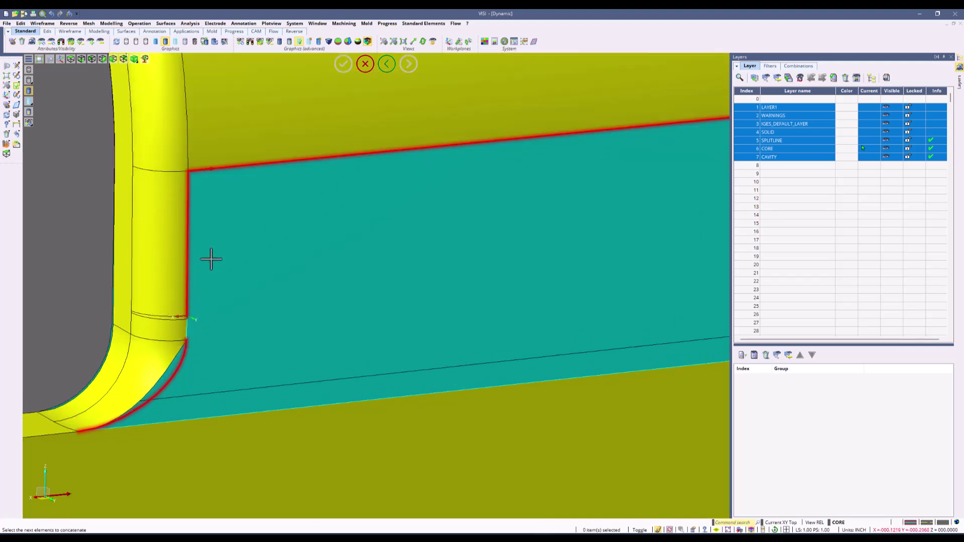
key(Escape)
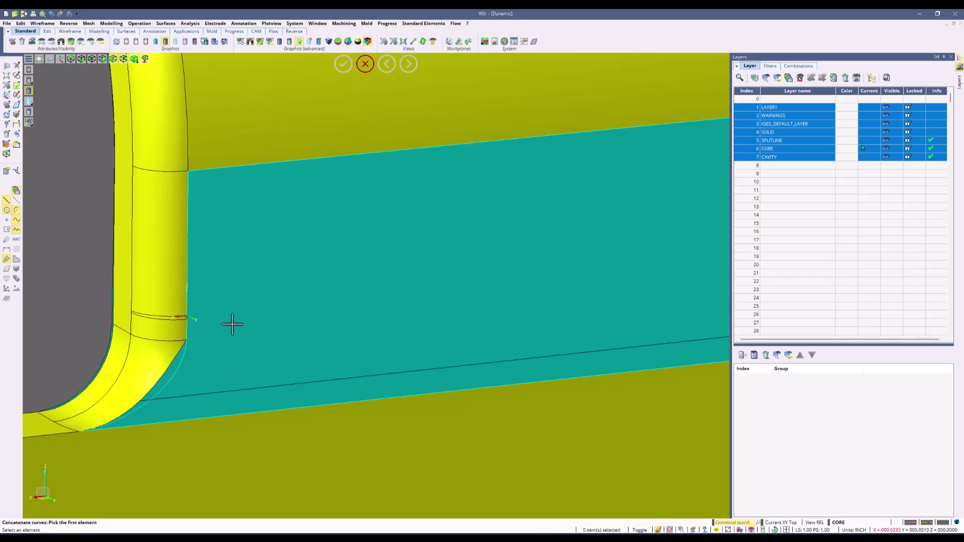
Concatenate the long upper boundary curve of the open area with the short segment at its far end
scroll(233, 325, down, 4)
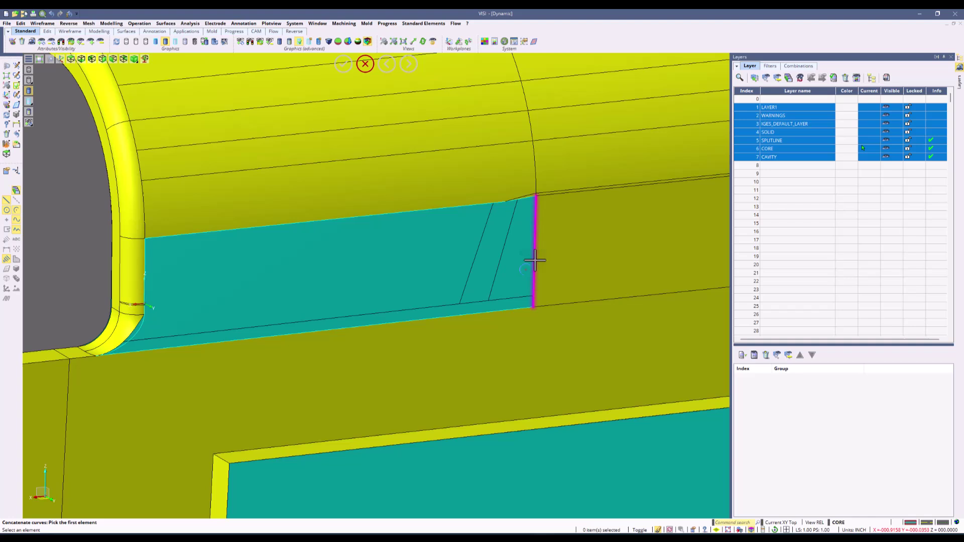
click(195, 228)
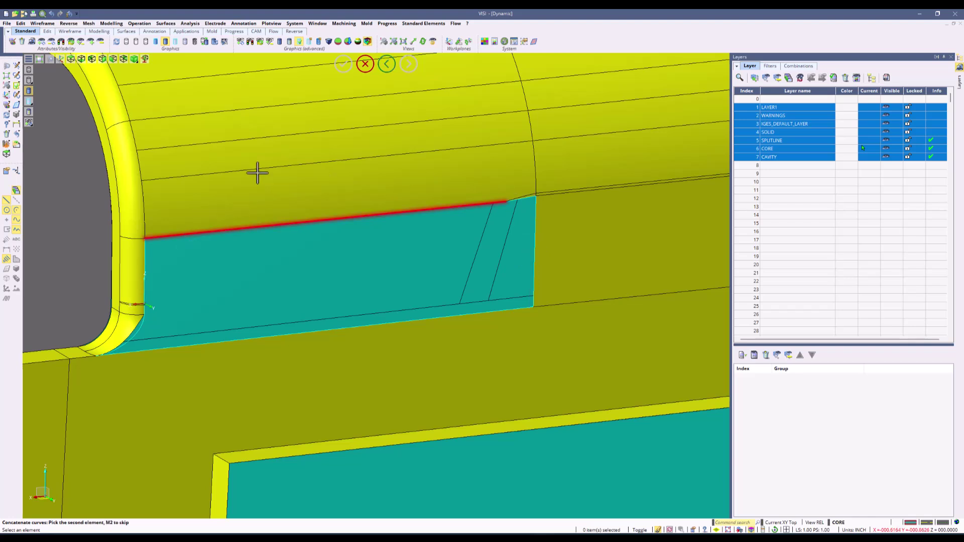
click(528, 197)
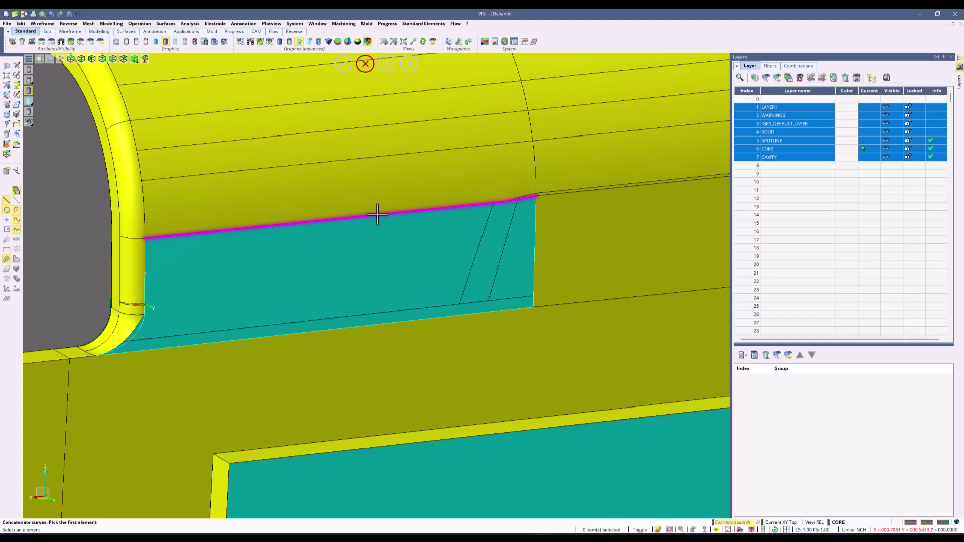
Select the concatenated and remaining boundary curves around the open area as the curves of an Auto Constrained Surface
click(167, 24)
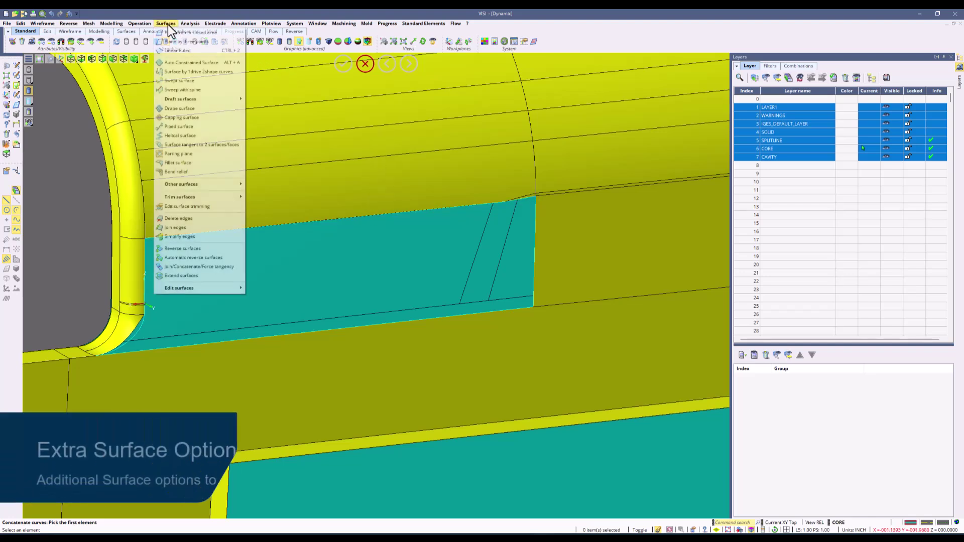
click(193, 64)
drag(50, 177, 557, 439)
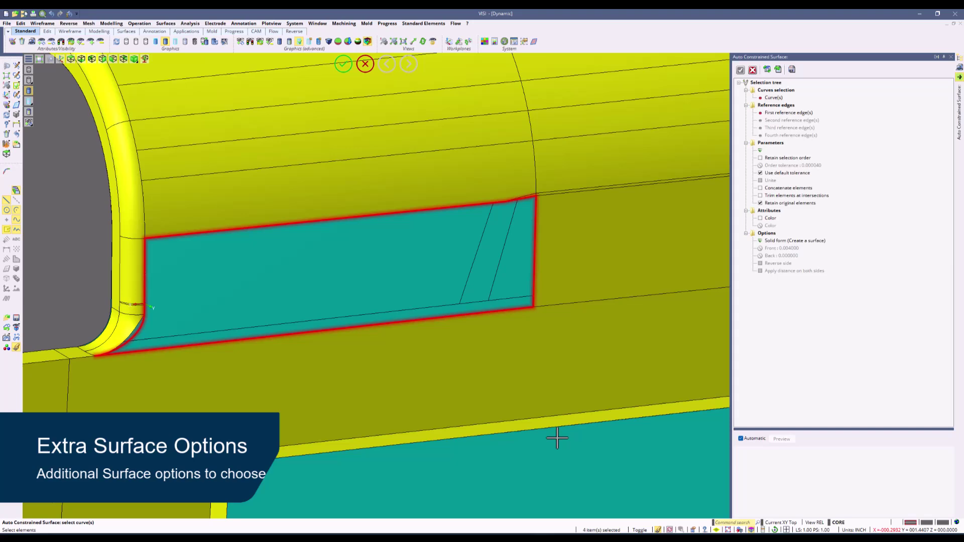
right_click(646, 351)
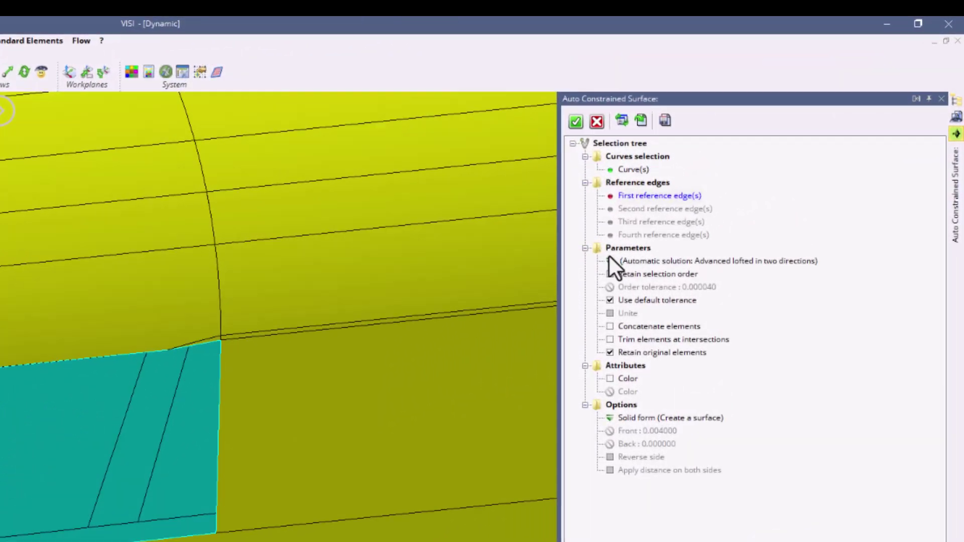
Create the surface as a Tangent patch with Retain original elements turned off
click(611, 261)
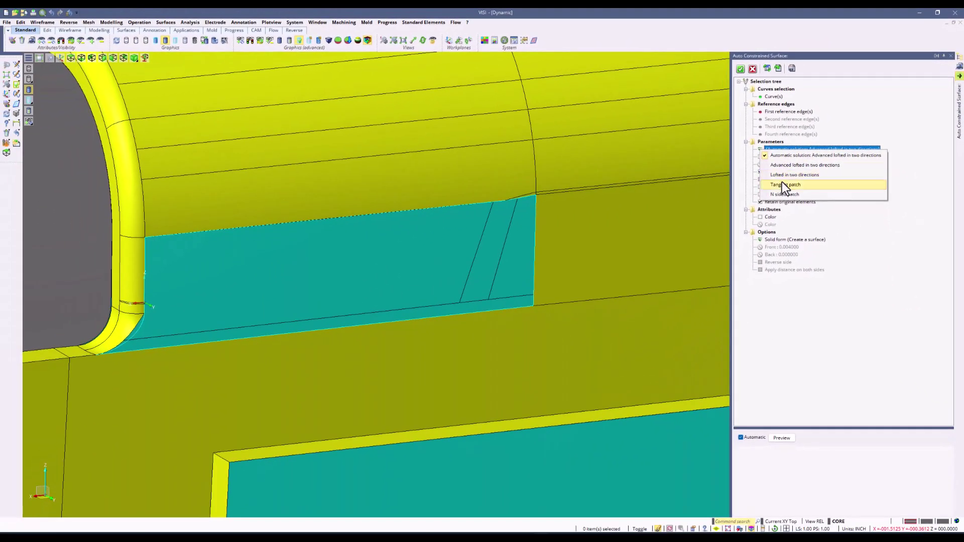
click(643, 337)
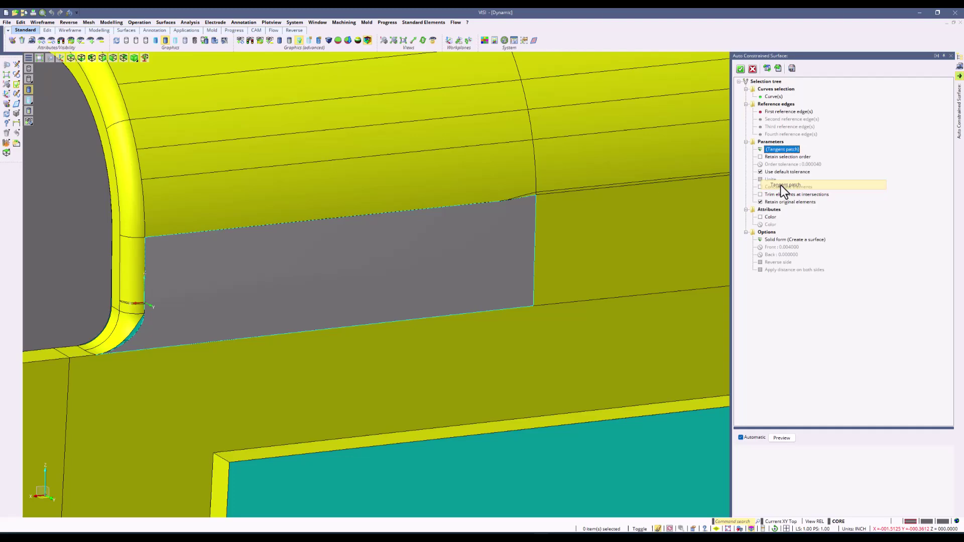
scroll(295, 232, up, 3)
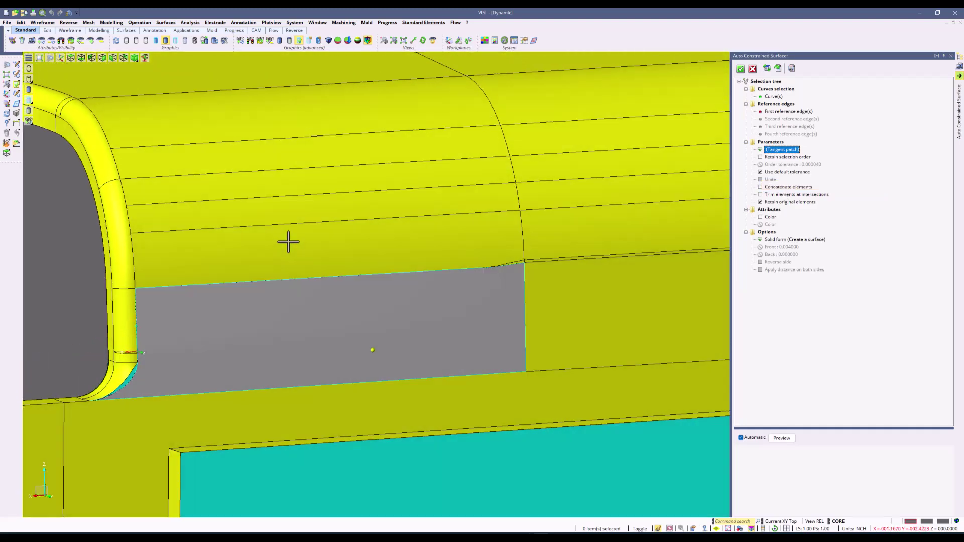
middle_drag(288, 242, 646, 118)
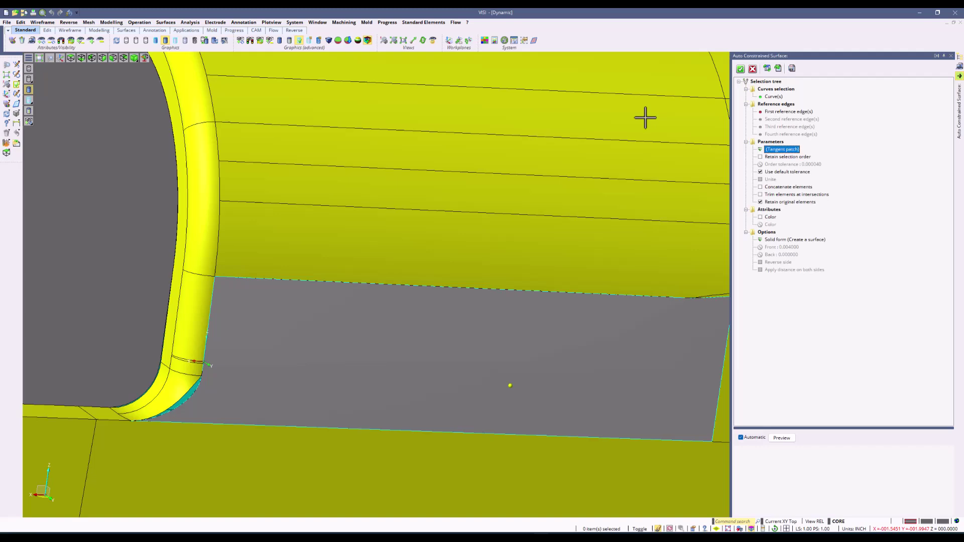
click(761, 203)
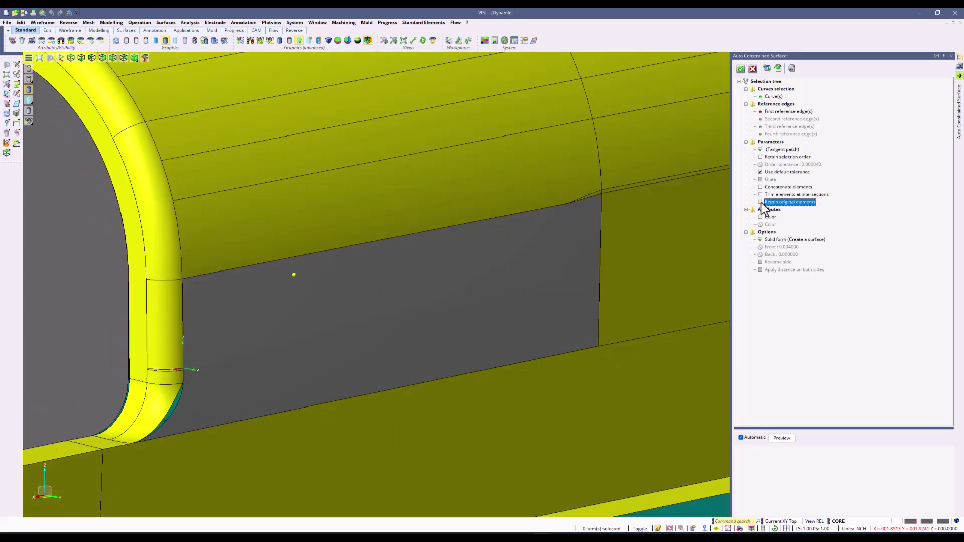
click(740, 69)
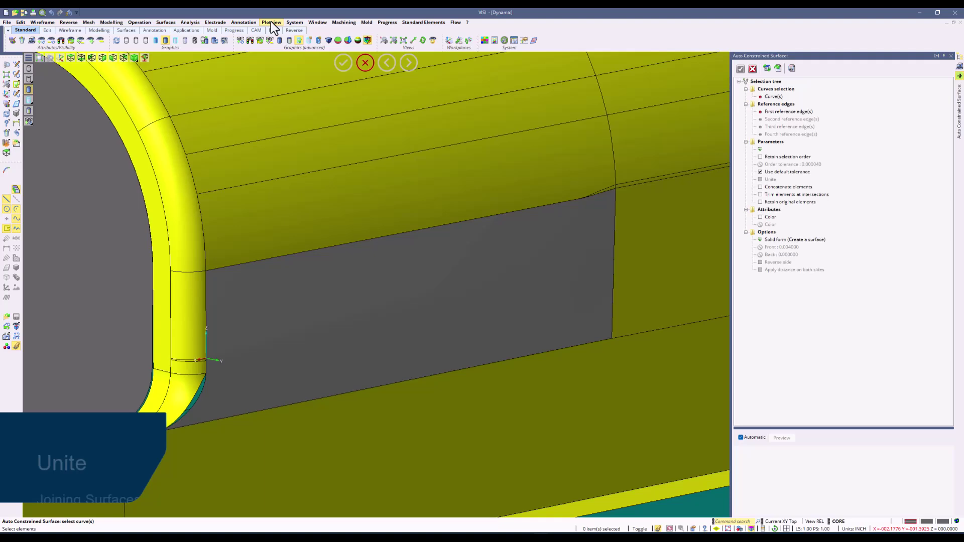
Unite the new patch surface with the core sheet body
click(138, 22)
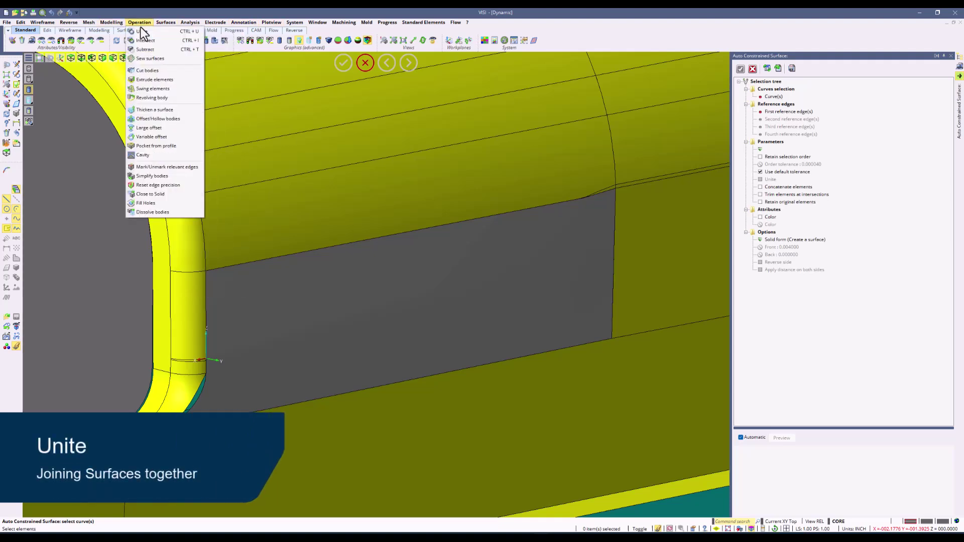
click(141, 31)
click(315, 215)
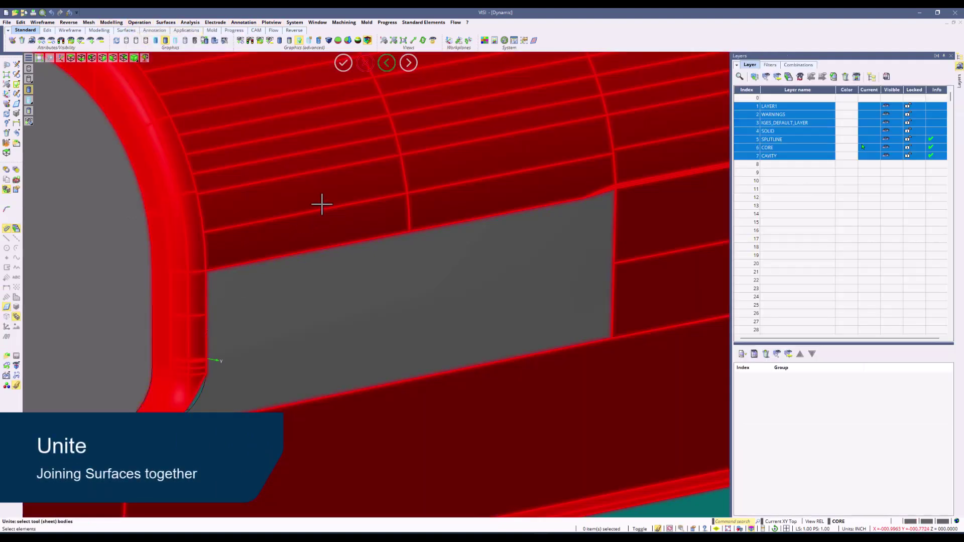
click(426, 281)
right_click(135, 213)
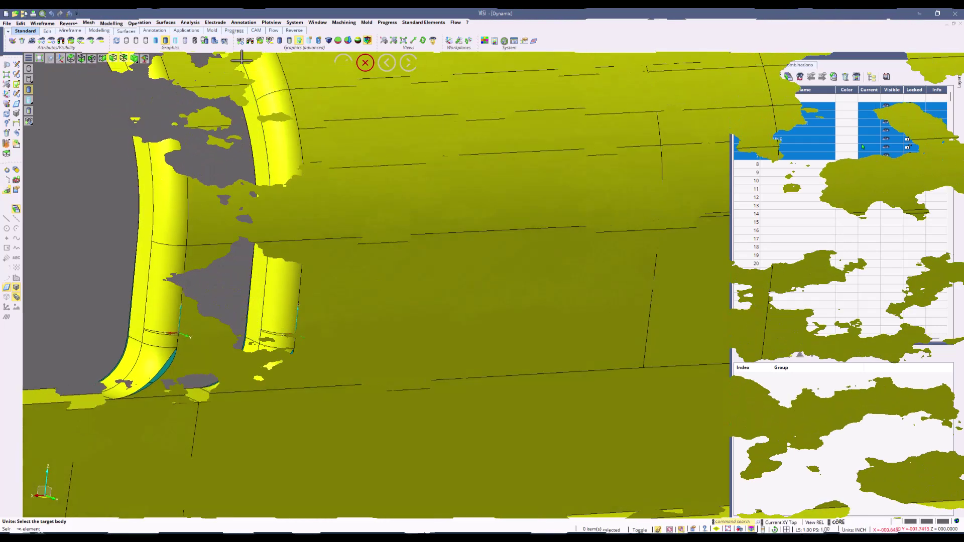
Turn on Mark open edges in the graphics settings and set the open edge color to magenta
click(295, 23)
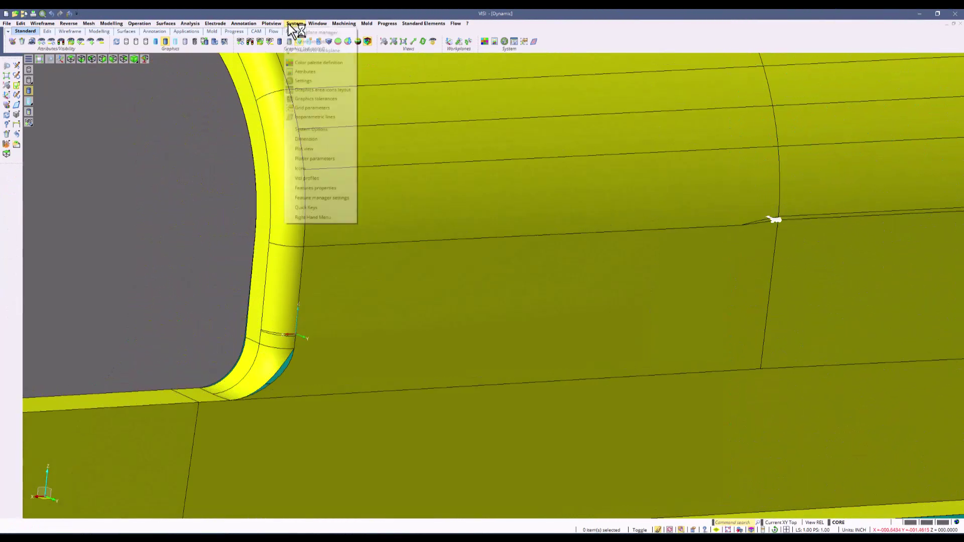
click(327, 80)
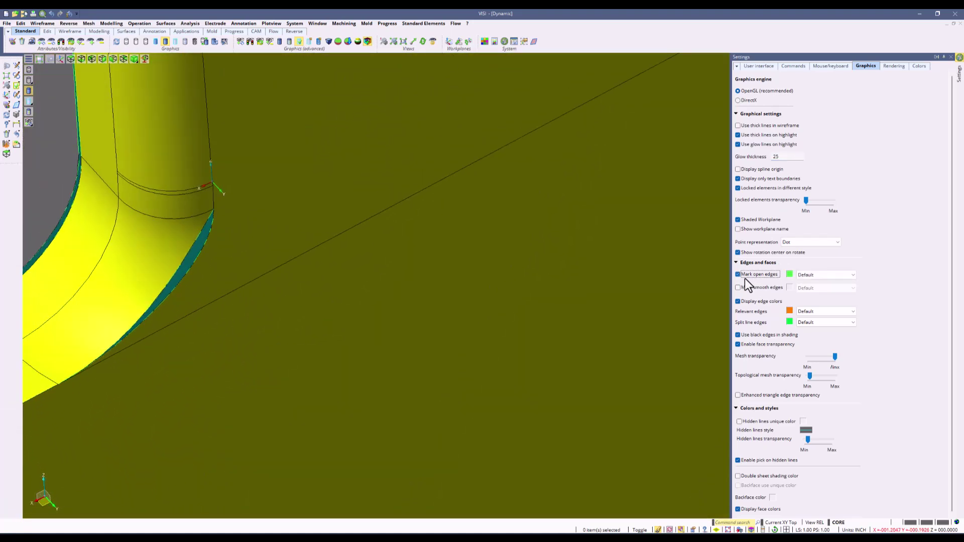
click(789, 274)
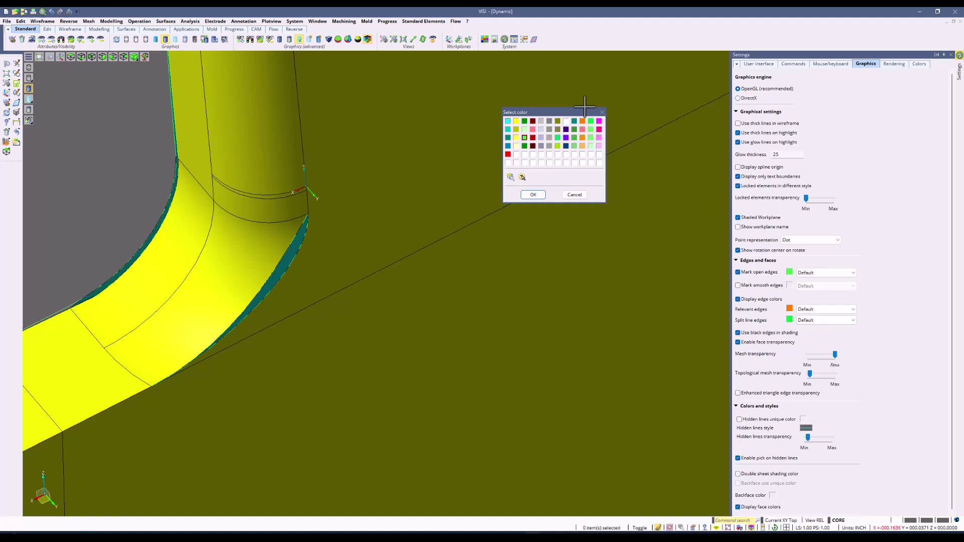
click(599, 121)
click(536, 194)
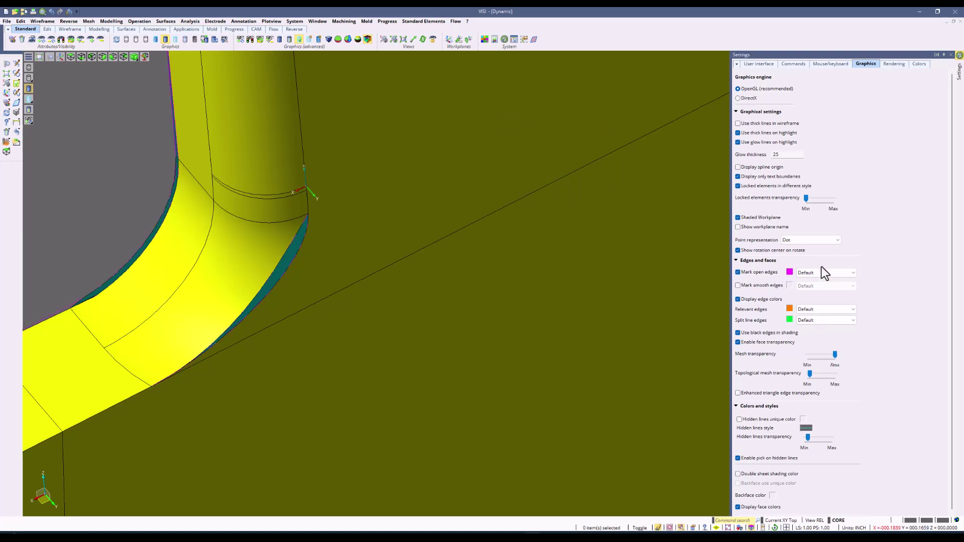
Set the open edge line style to Thick, check the gap at the rounded corner, and turn off Mark open edges
click(811, 287)
click(815, 271)
click(806, 301)
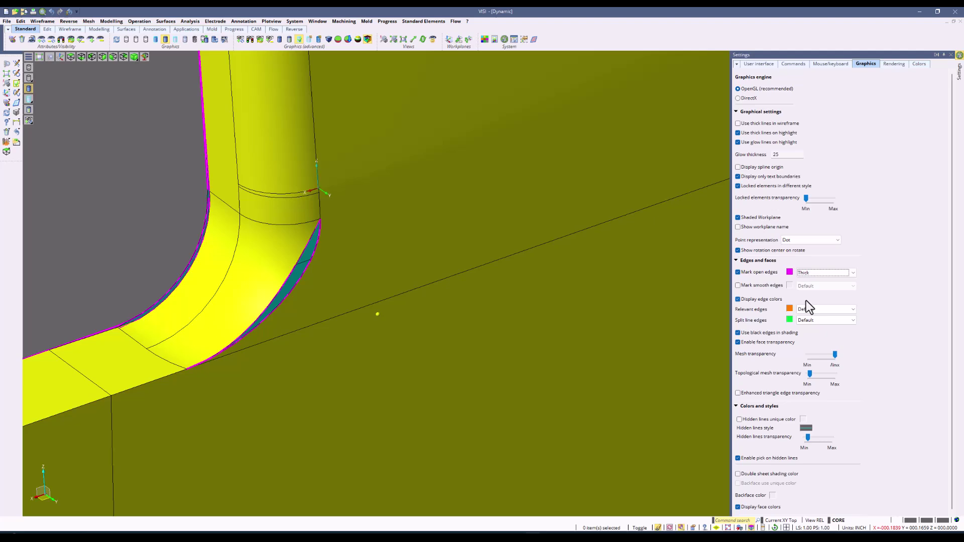
click(738, 272)
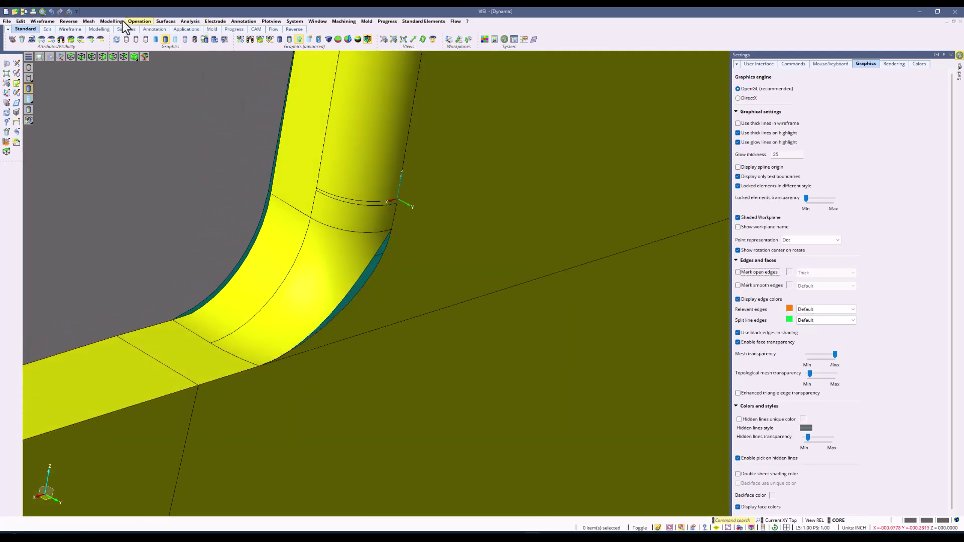
Delete the outer blend face at the rounded corner of the opening with Propagate over adjacent blends turned off
click(114, 21)
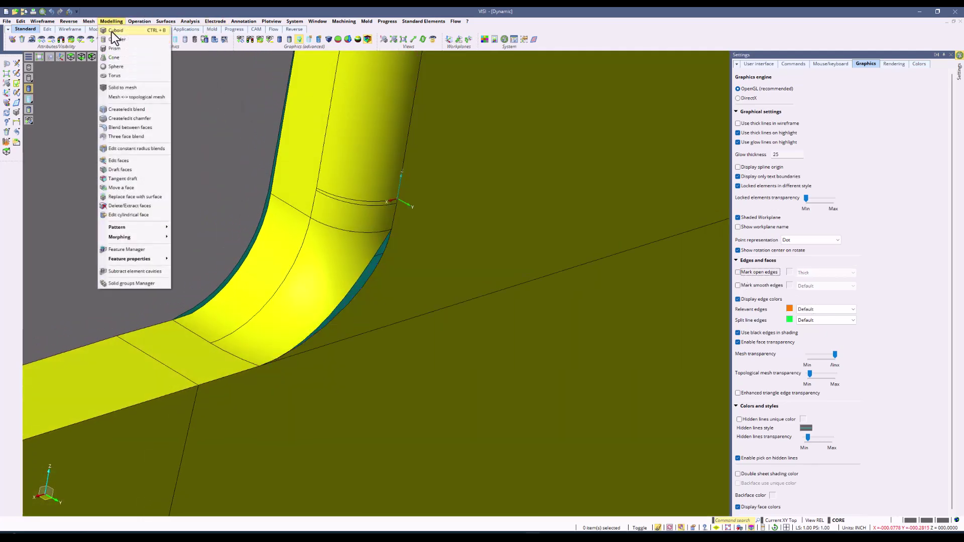
click(140, 204)
click(329, 264)
right_click(162, 169)
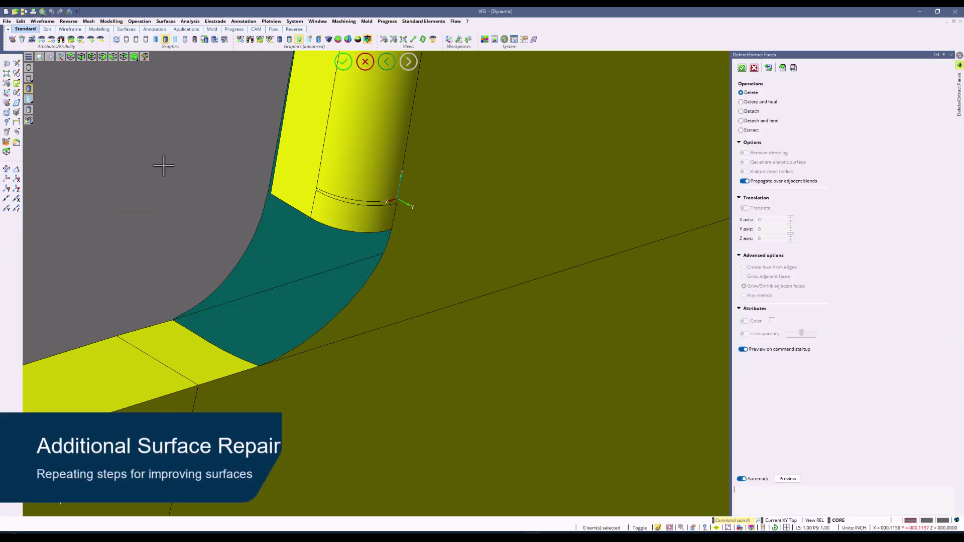
click(744, 181)
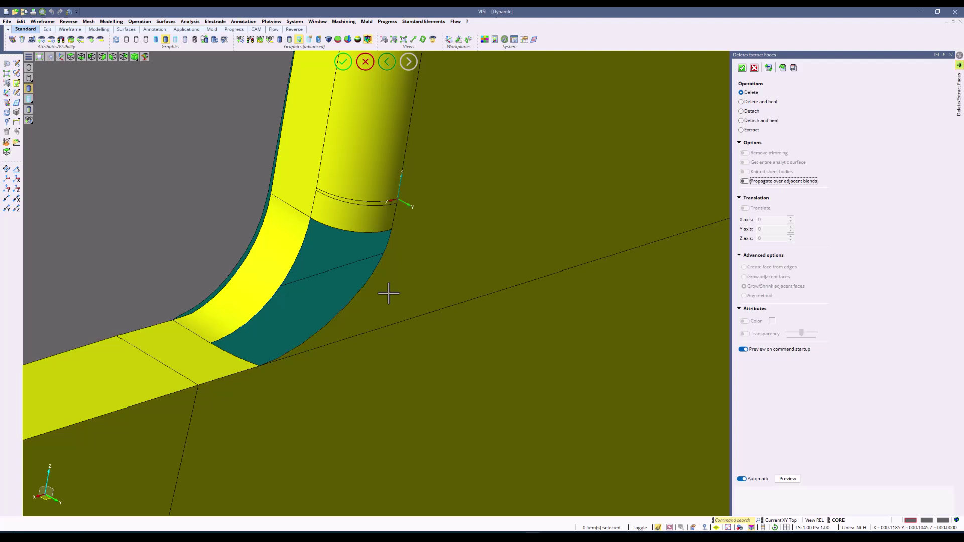
right_click(174, 145)
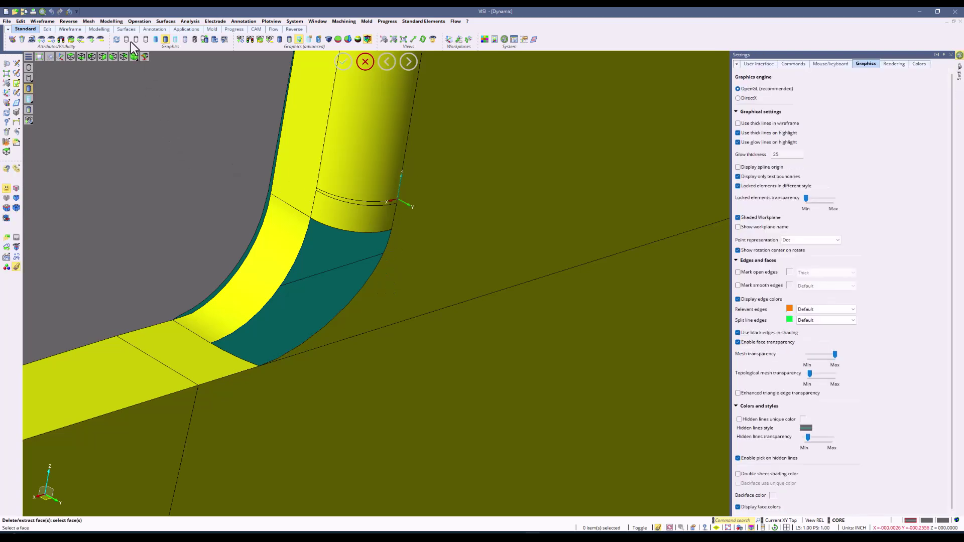
Draw the edge curves of the entire boundary around the gap left at the rounded corner
click(44, 22)
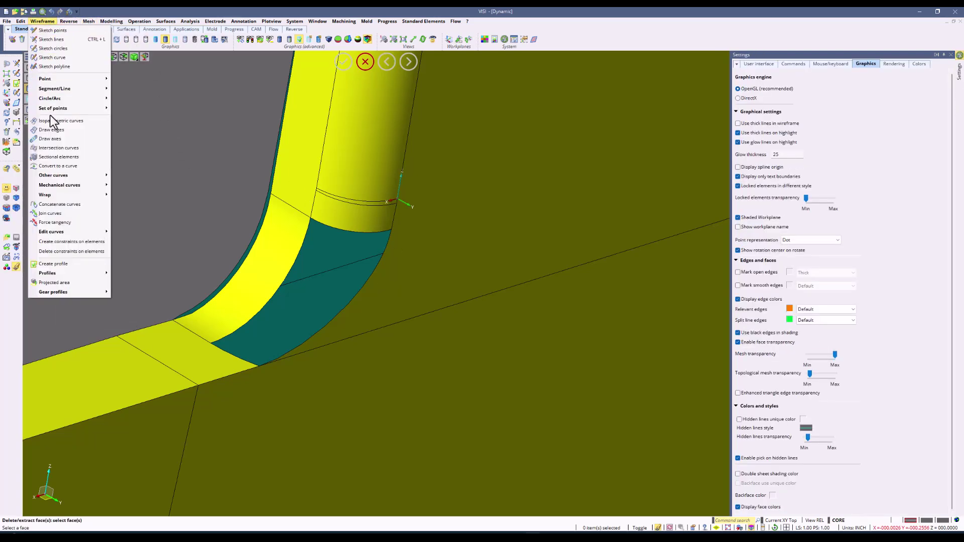
click(50, 130)
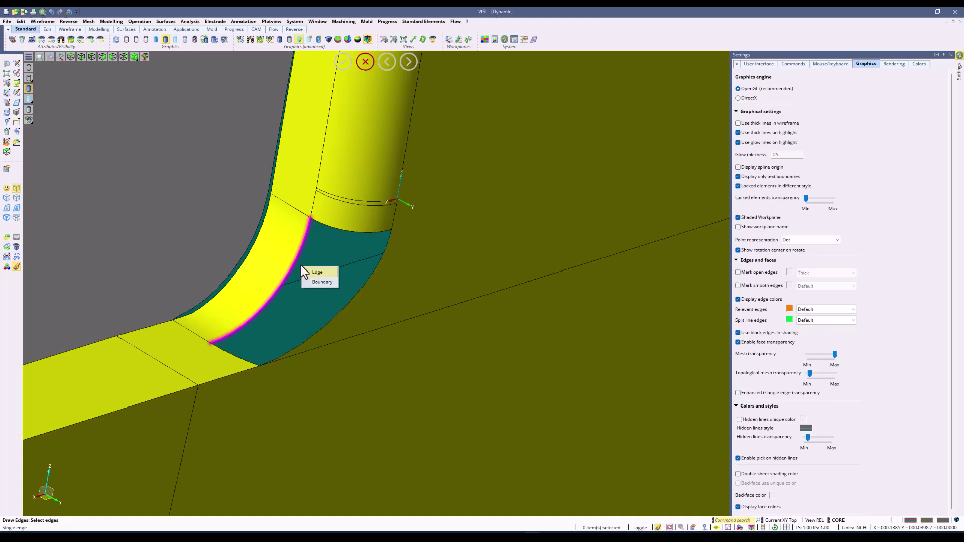
click(318, 282)
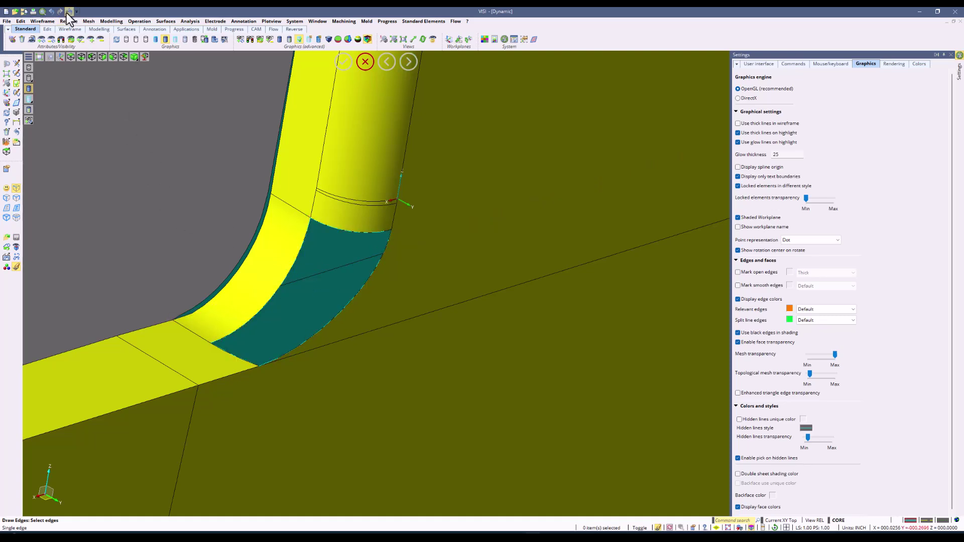
Create an Auto Constrained Surface from the corner gap's boundary curves, skipping the reference edges and keeping the automatic solution
click(167, 23)
click(177, 59)
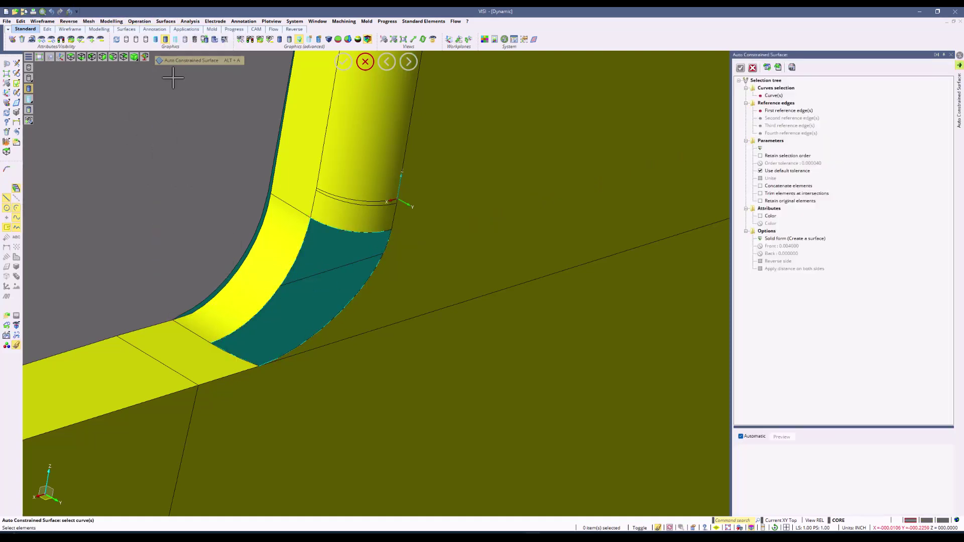
drag(162, 186, 432, 393)
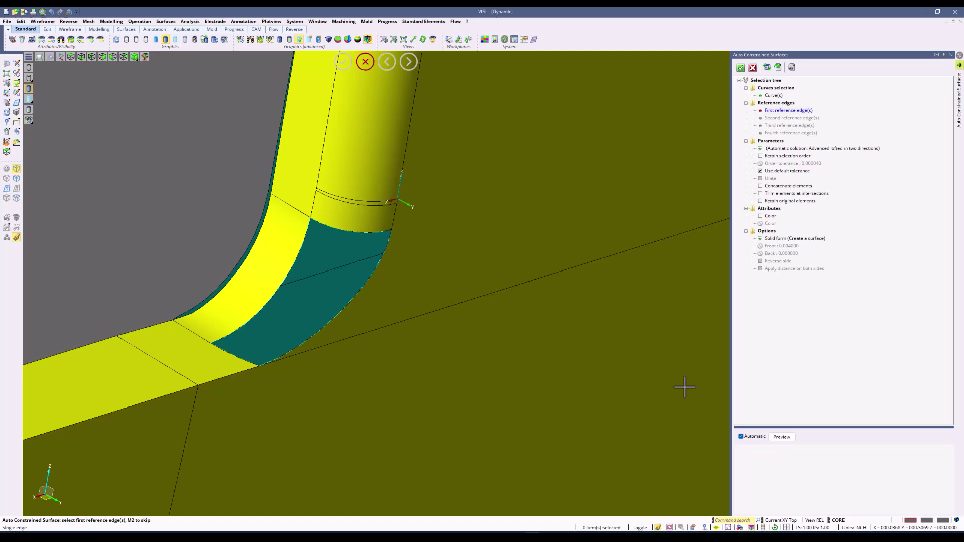
click(781, 437)
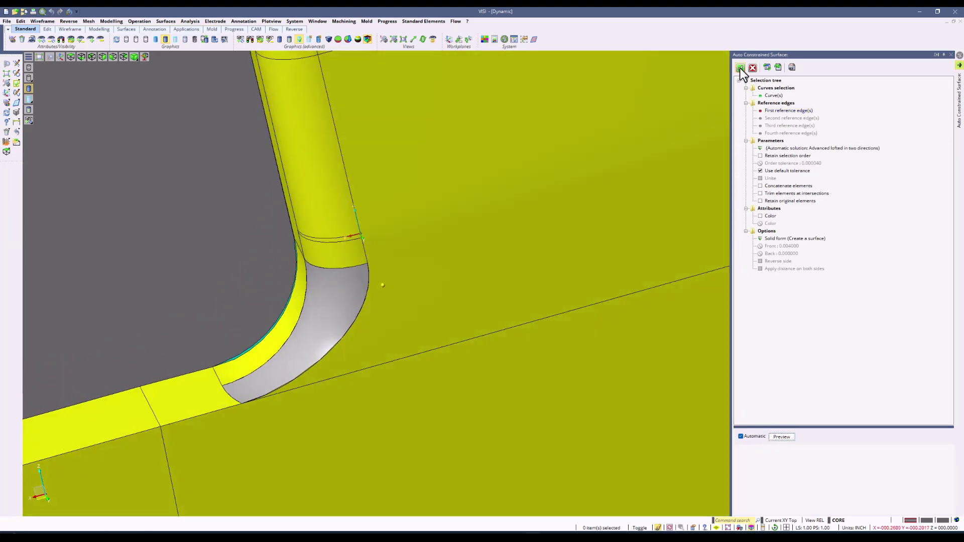
click(739, 68)
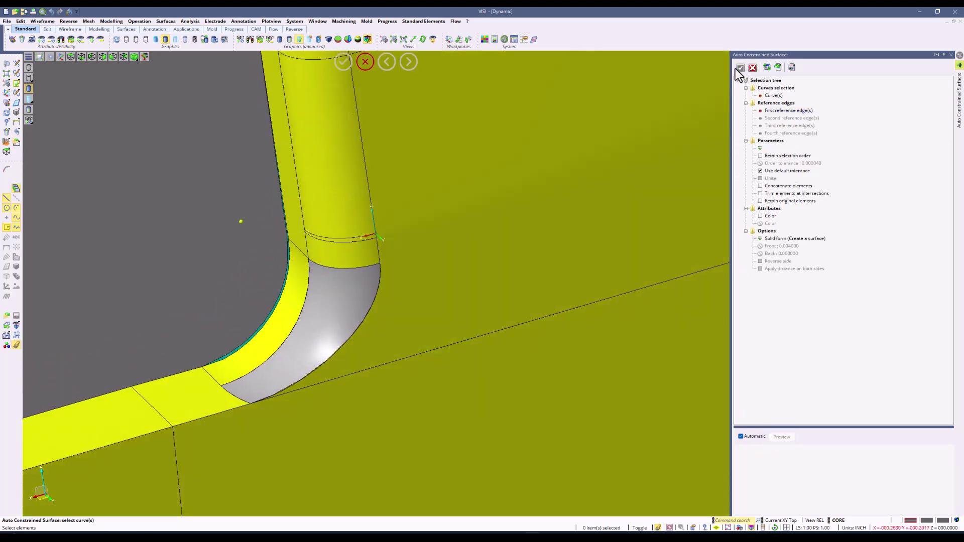
Unite the new corner surface with the core sheet body
click(134, 21)
click(138, 31)
click(411, 209)
click(336, 310)
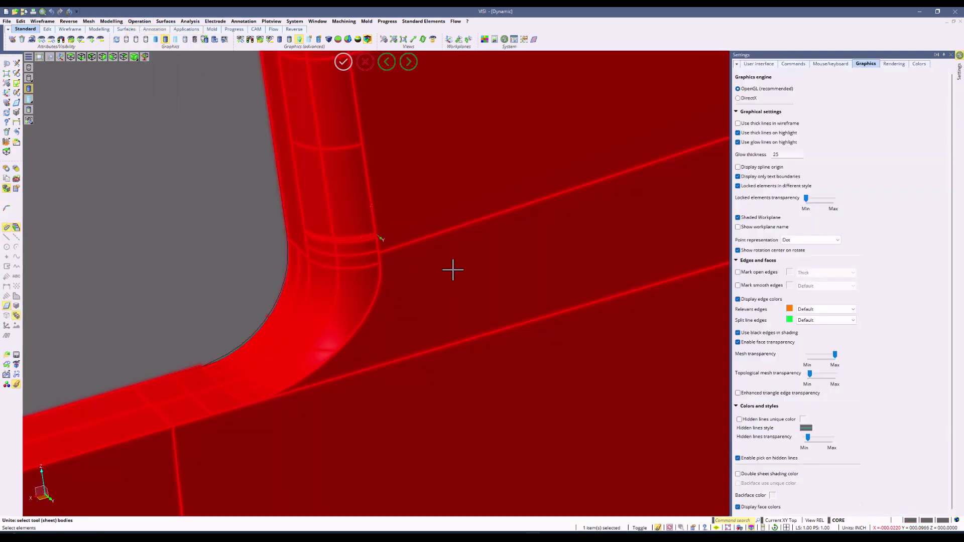
right_click(453, 270)
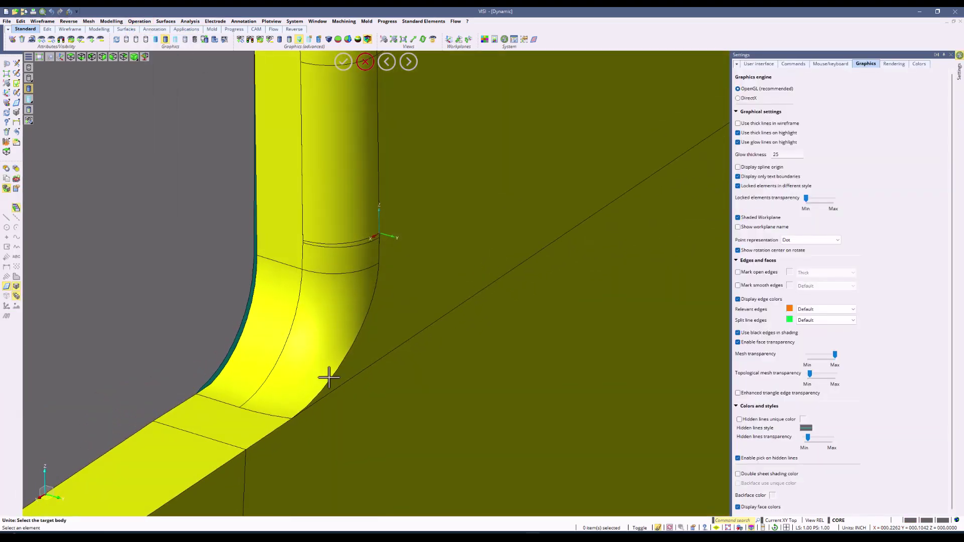
scroll(387, 327, up, 5)
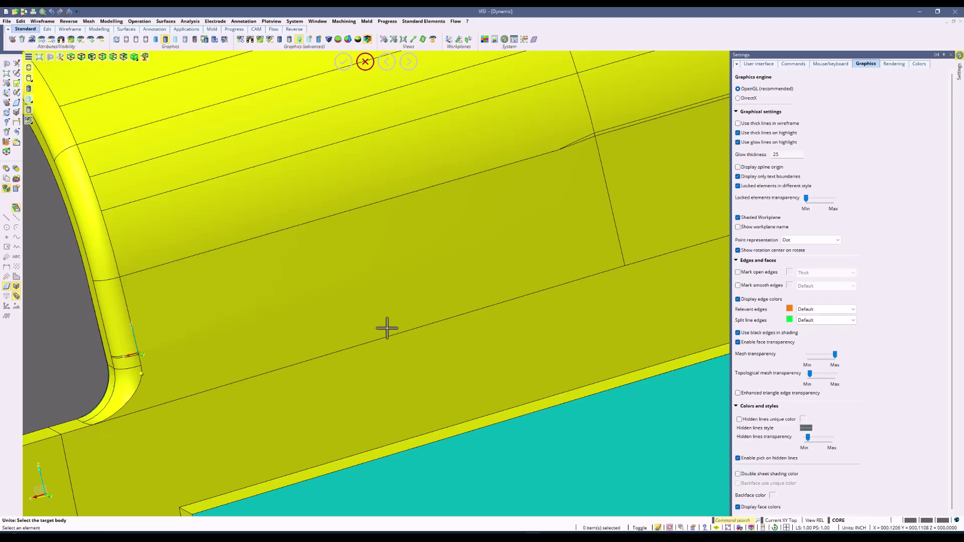
scroll(387, 327, down, 5)
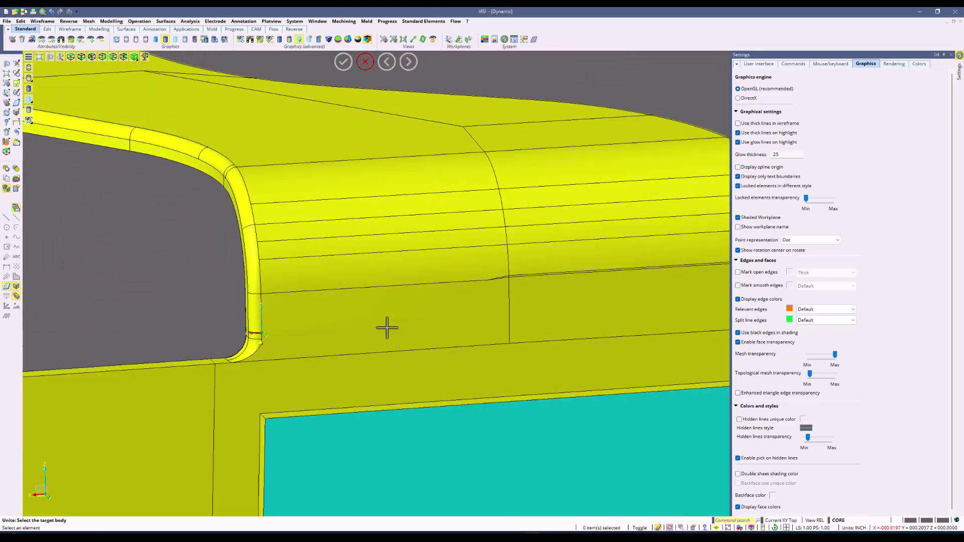
scroll(387, 327, down, 4)
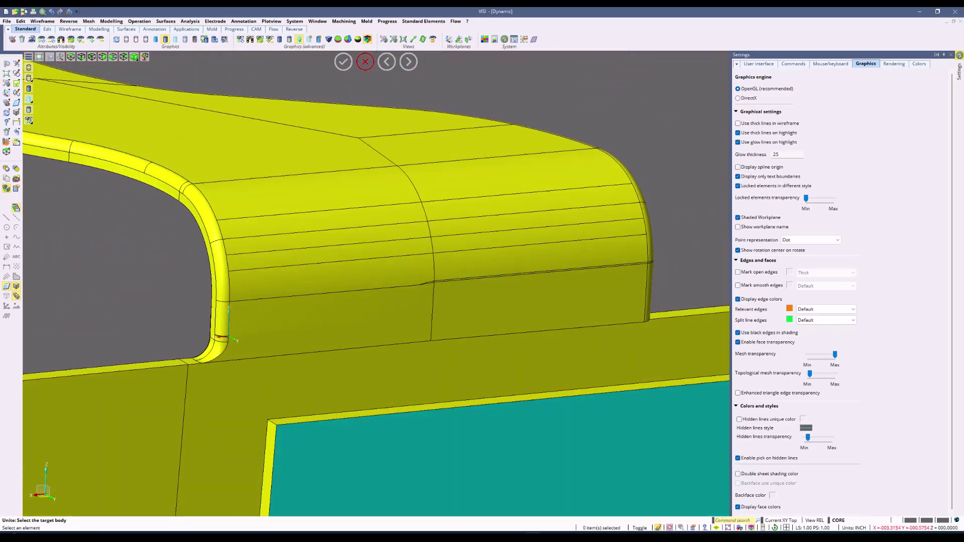